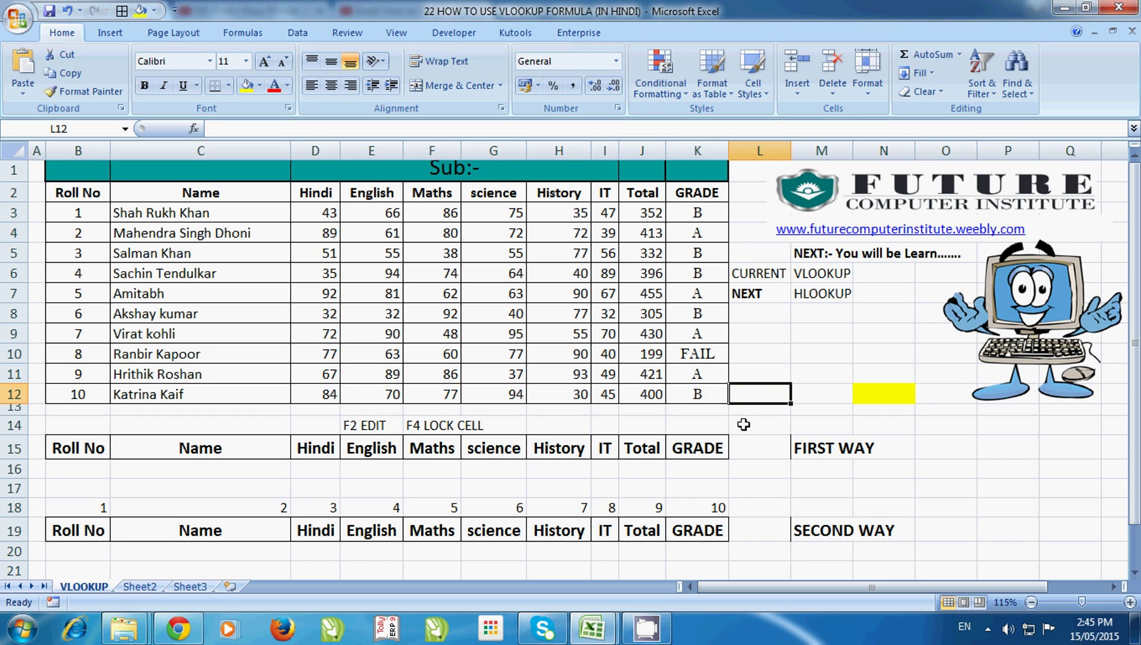
Point out the Roll No, Hindi and English columns of the marks table, ending on B16.
click(97, 471)
click(122, 471)
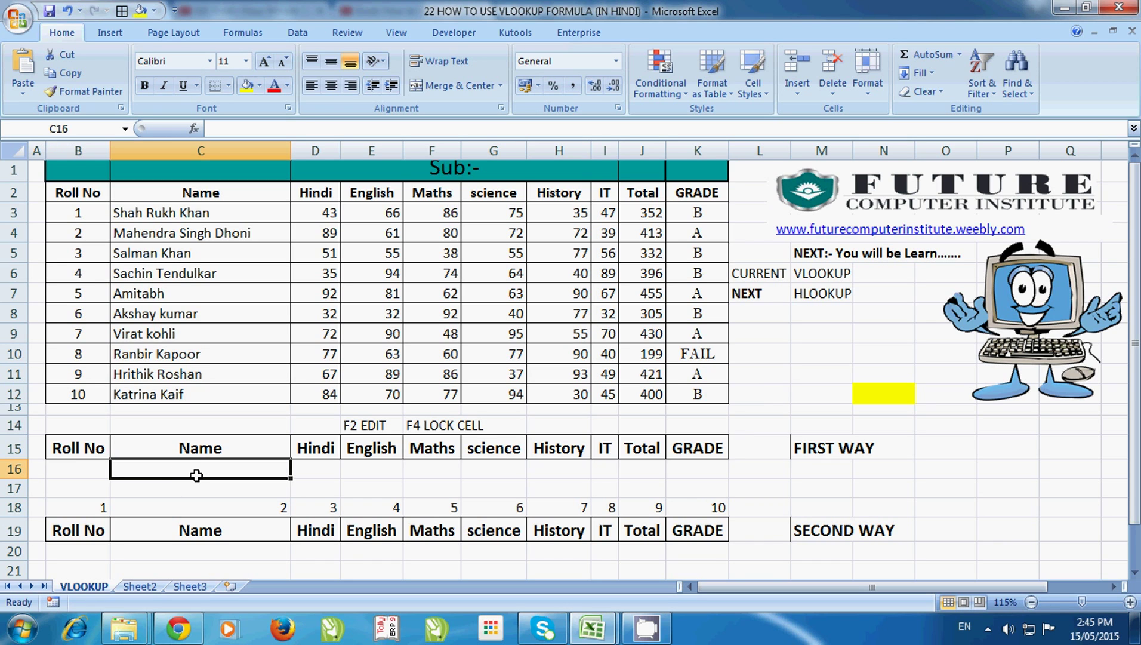
click(96, 474)
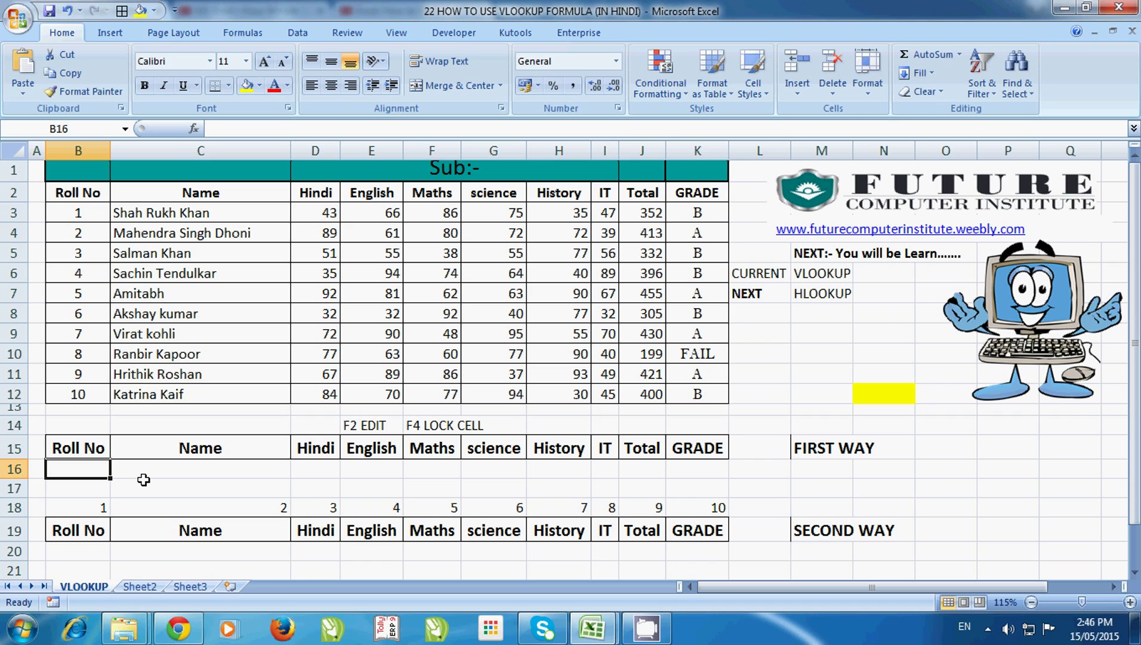
drag(61, 197, 130, 344)
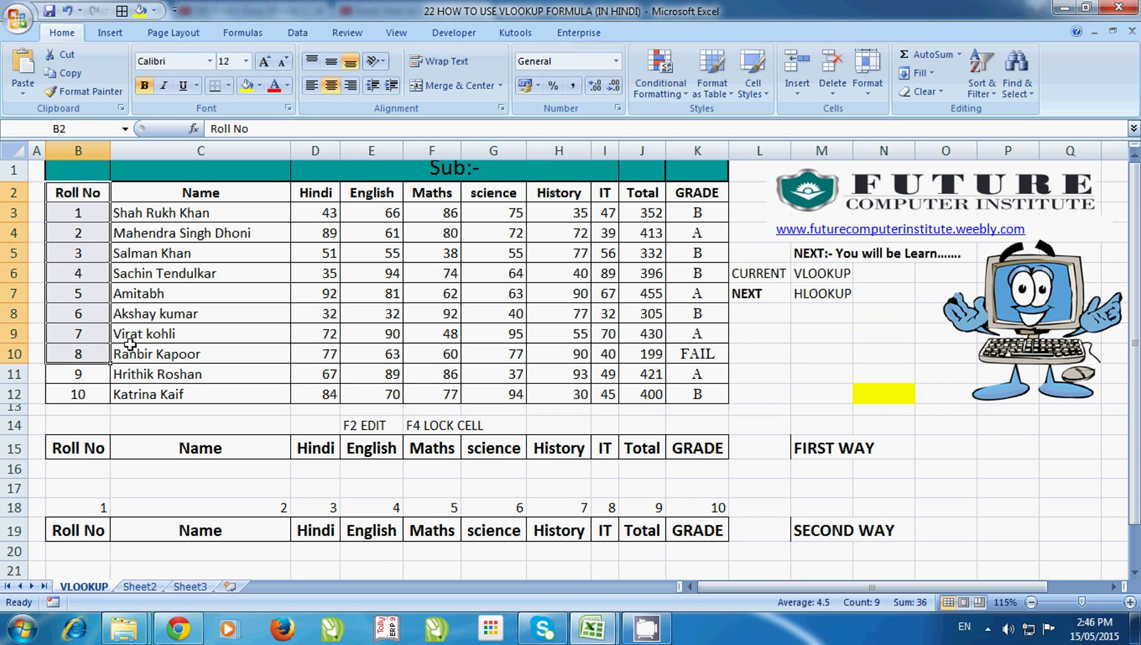
drag(173, 191, 200, 353)
drag(330, 190, 332, 293)
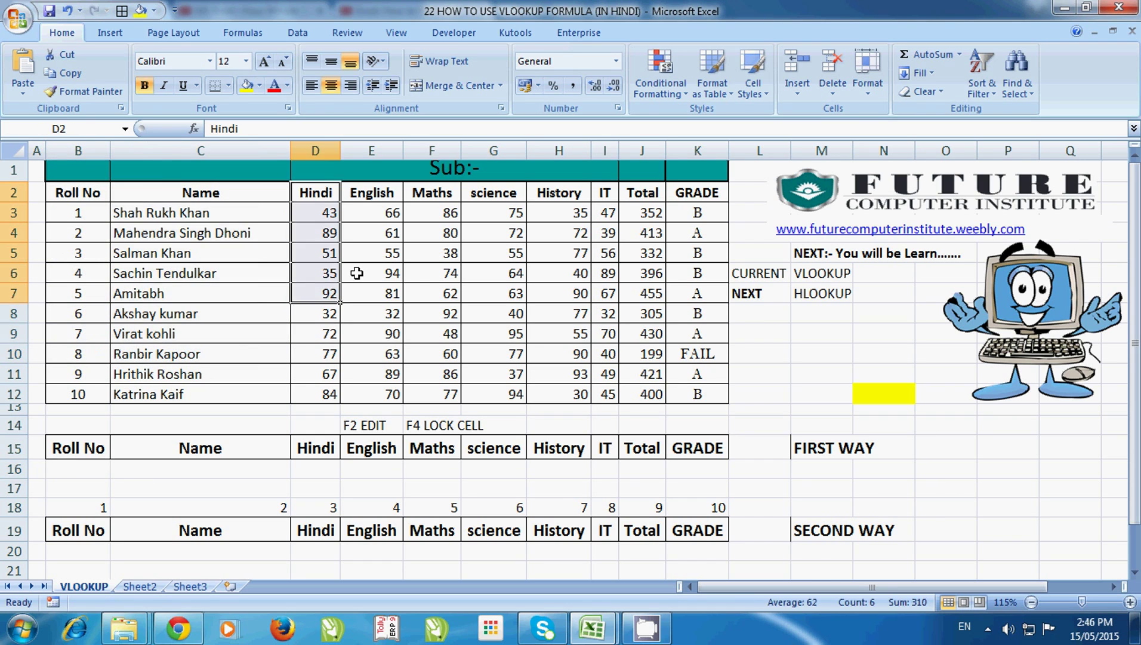
drag(390, 214, 397, 293)
click(740, 206)
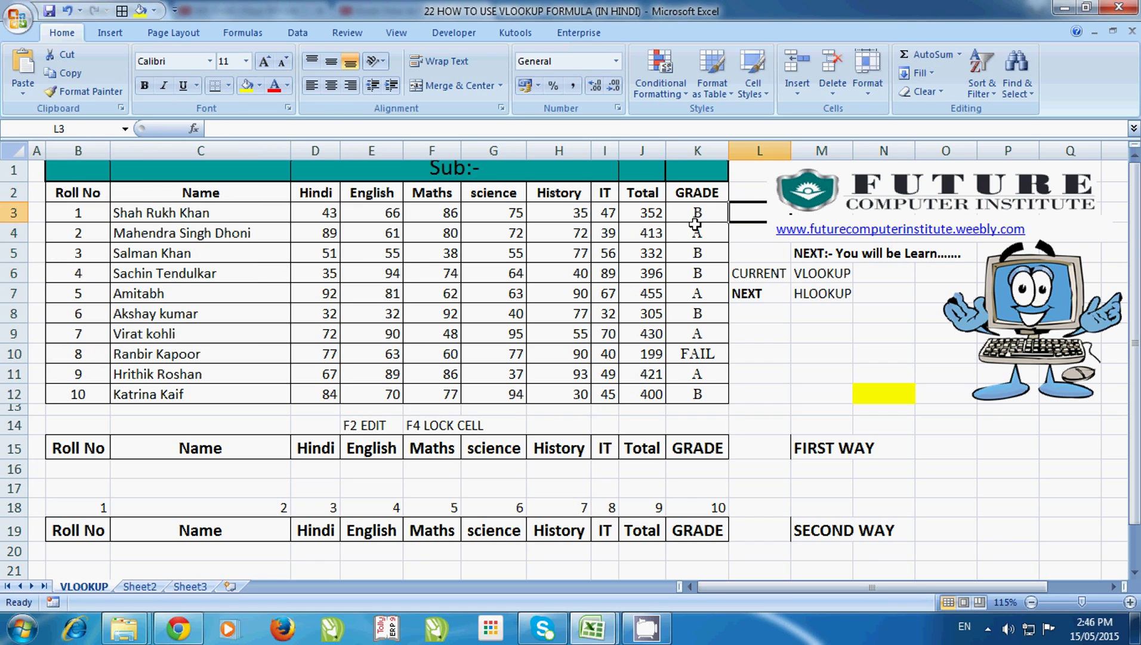
click(77, 466)
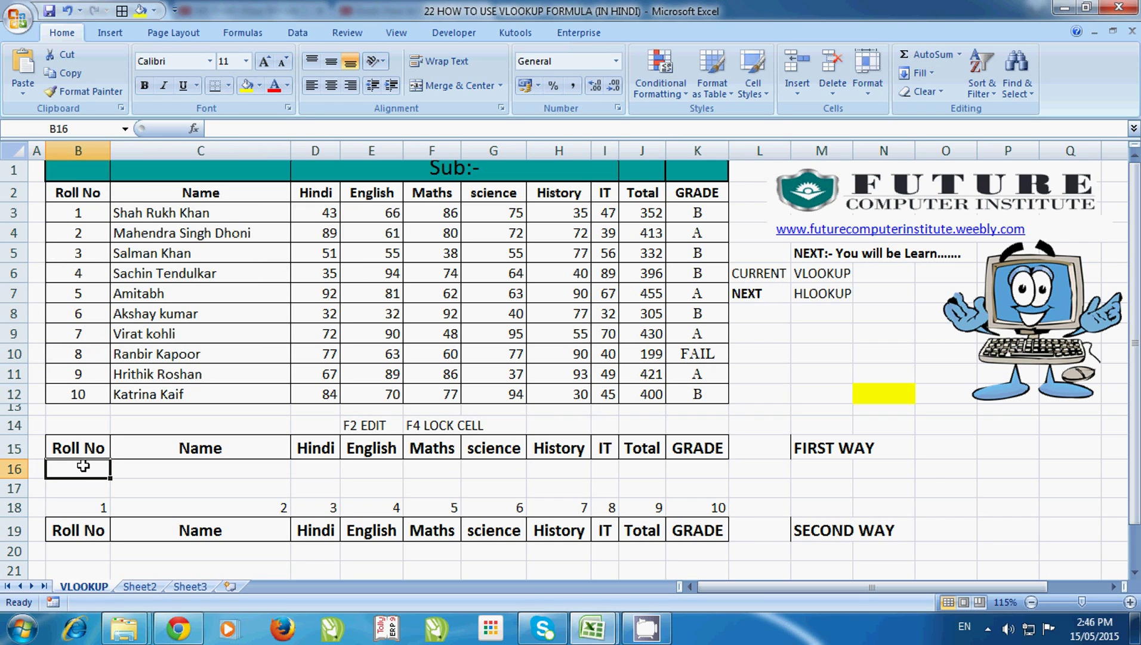
Walk through the row 16 cells B16 to E16 where the lookups will go.
key(Down)
key(Down)
key(Right)
key(Right)
key(Up)
key(Left)
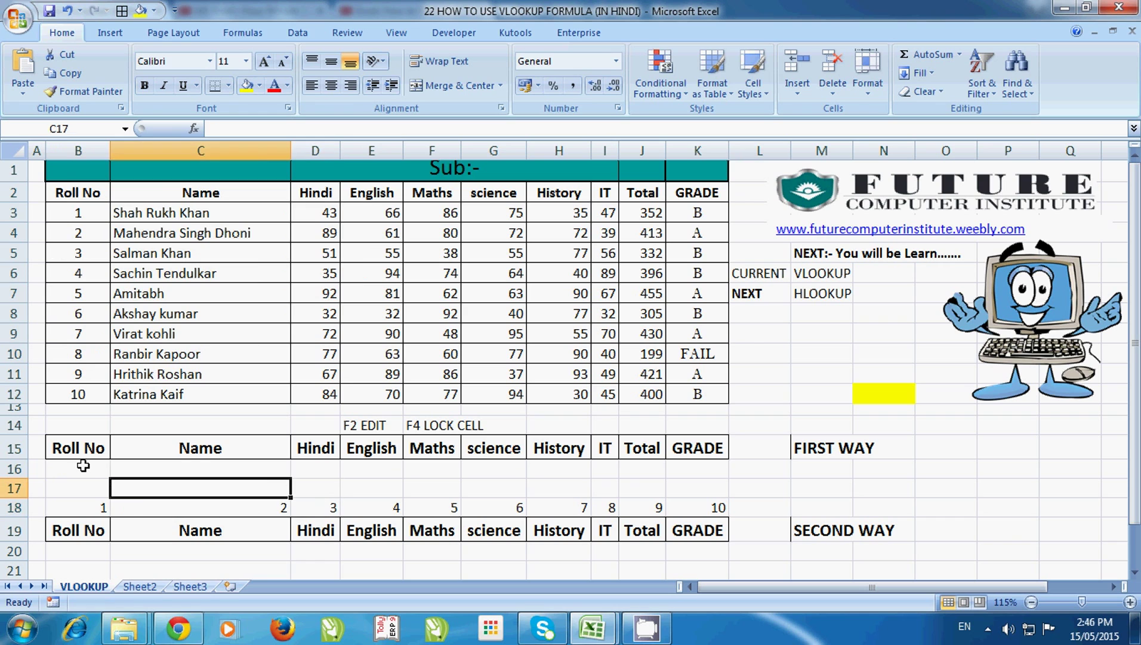
key(Up)
key(Left)
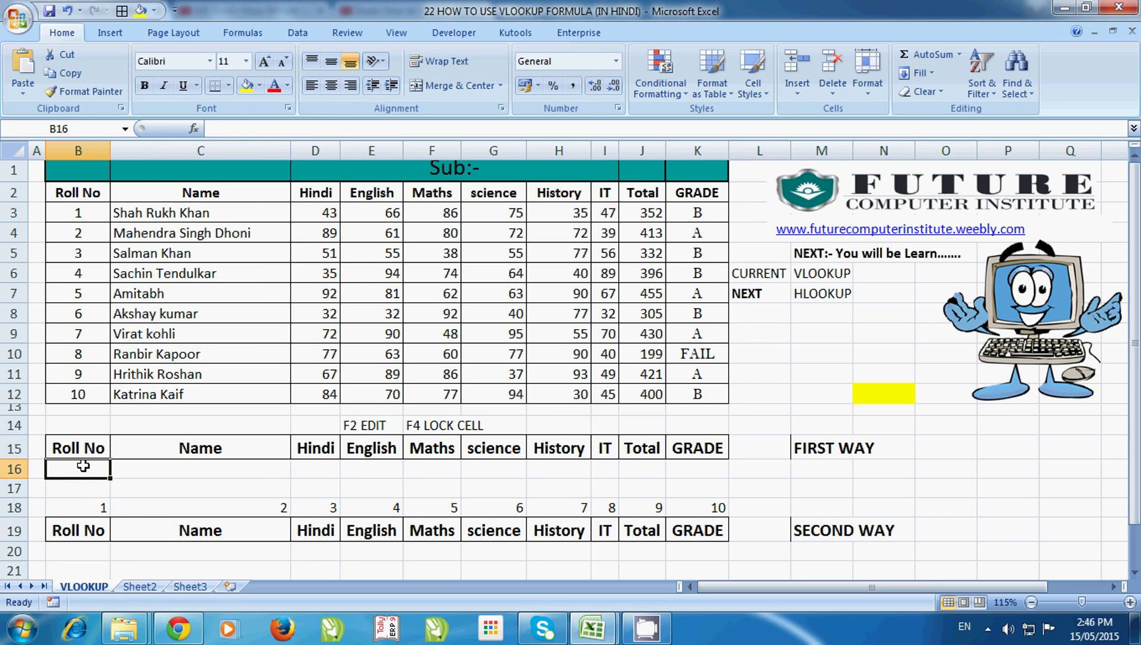
key(Right)
key(Right)
key(Right)
key(Right)
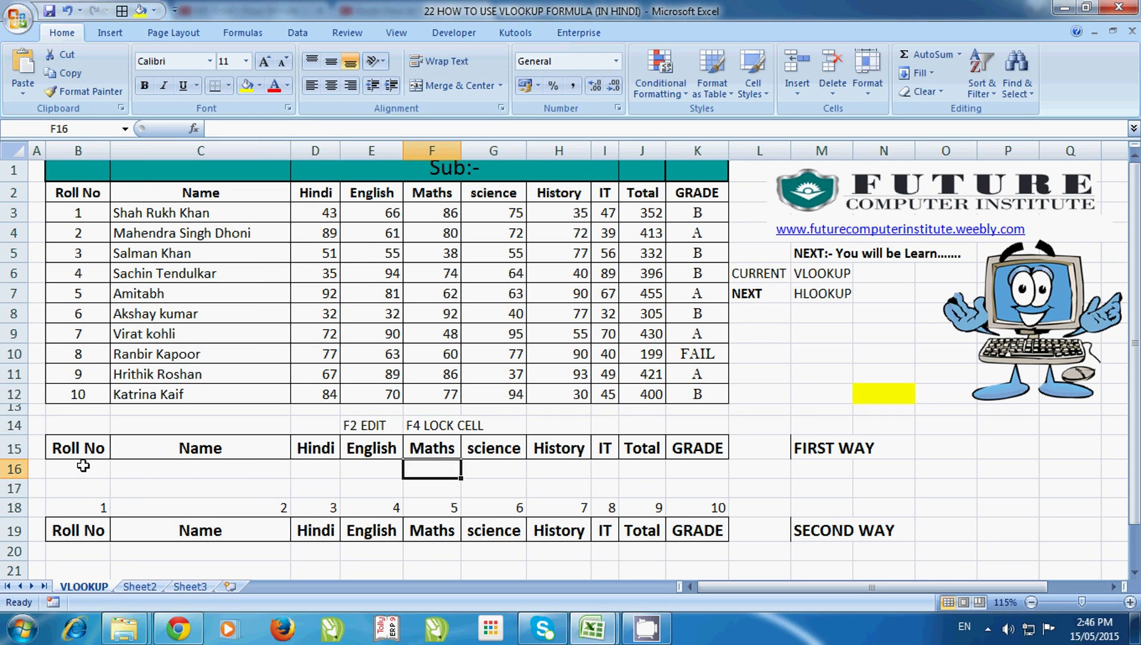
key(Right)
key(Right)
key(Right)
key(Right)
key(Right)
key(Left)
key(Left)
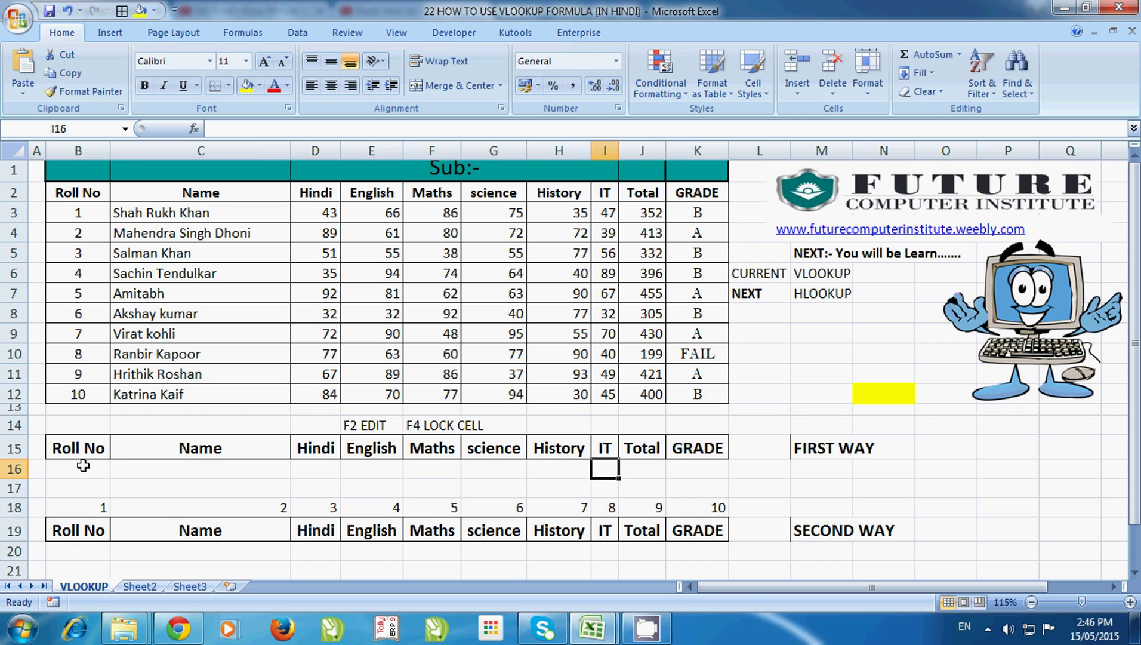
key(Left)
key(Left)
key(Left)
key(Left)
key(Left)
key(Left)
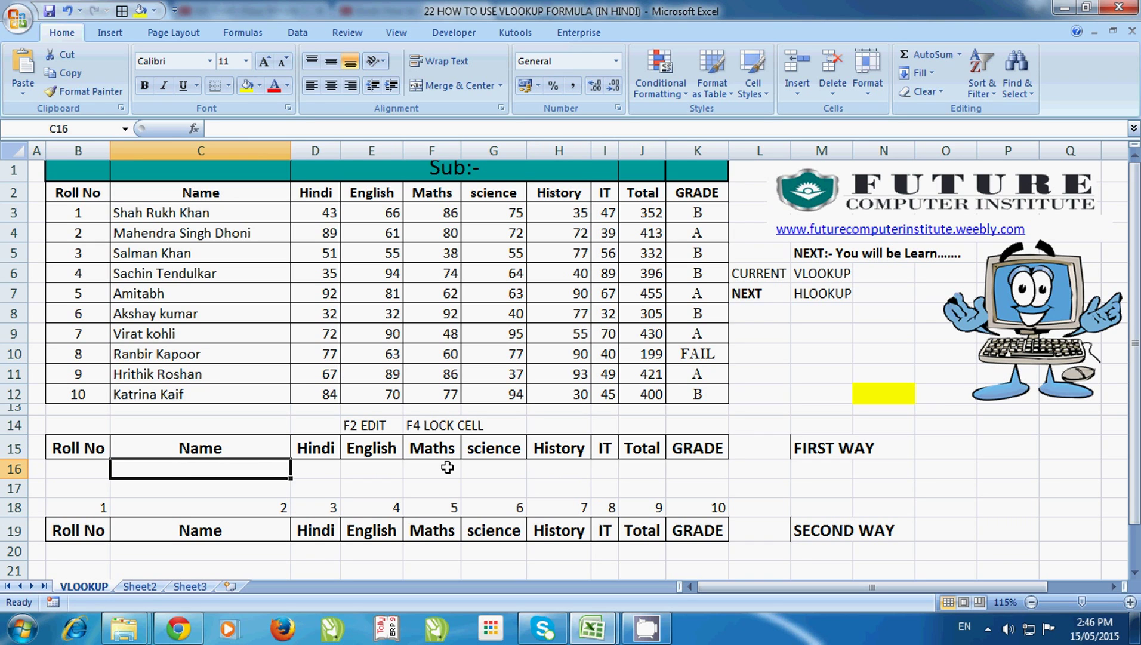
key(Left)
key(Right)
key(Right)
key(Right)
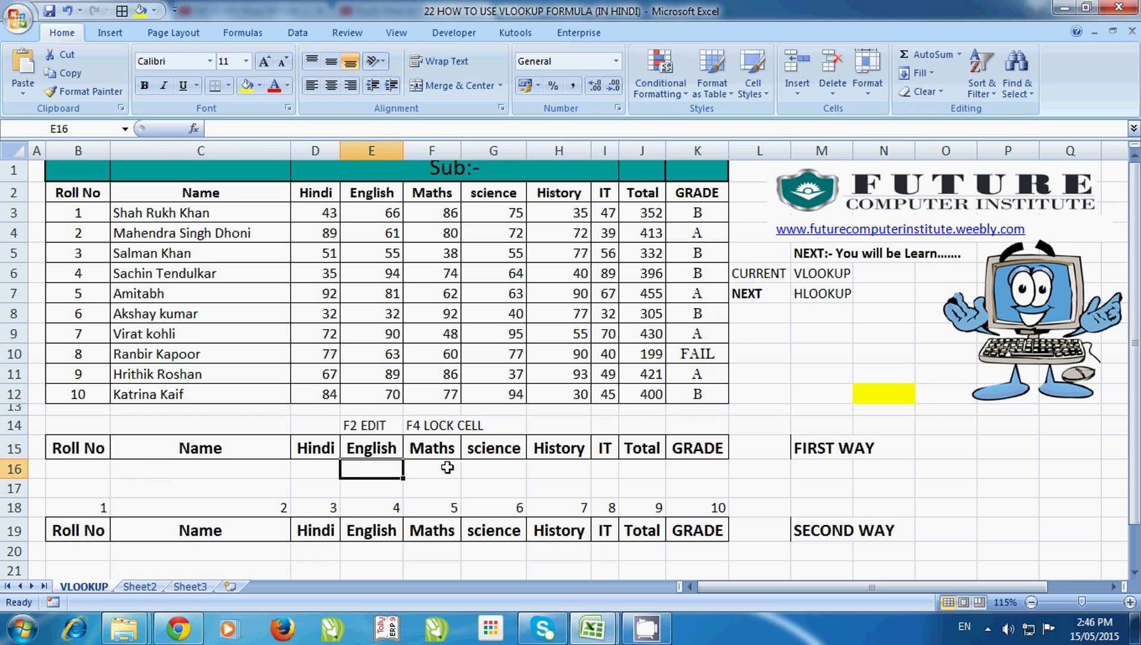
key(Left)
key(Left)
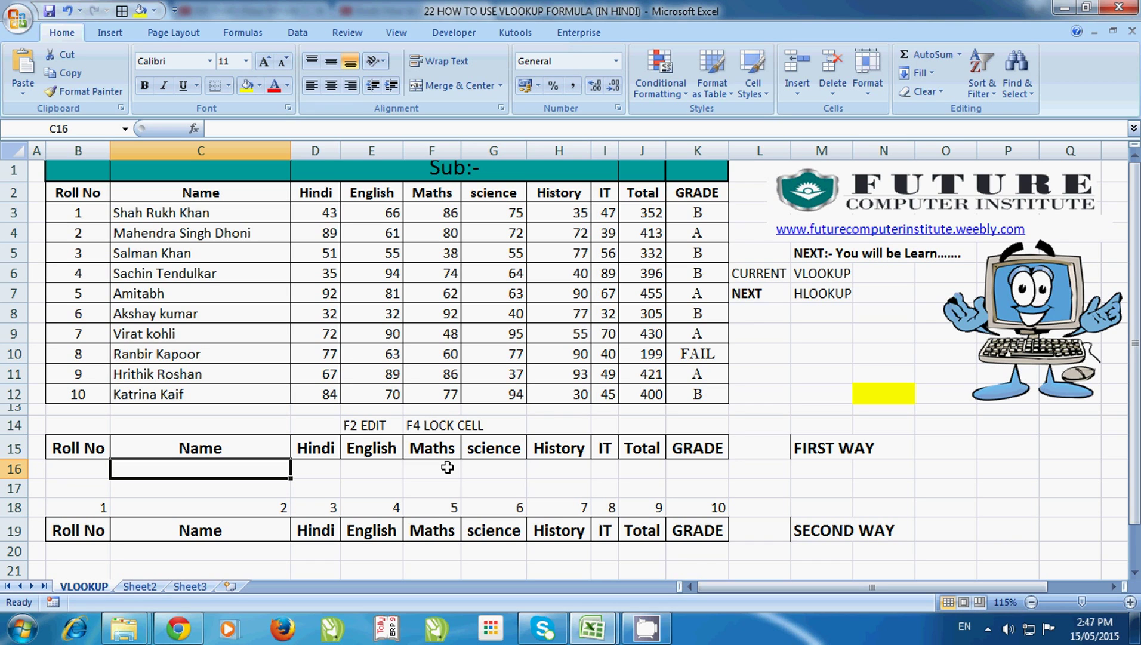
Point out the student names, the row 15 headings and the FIRST WAY label, ending on C16.
drag(220, 215, 220, 437)
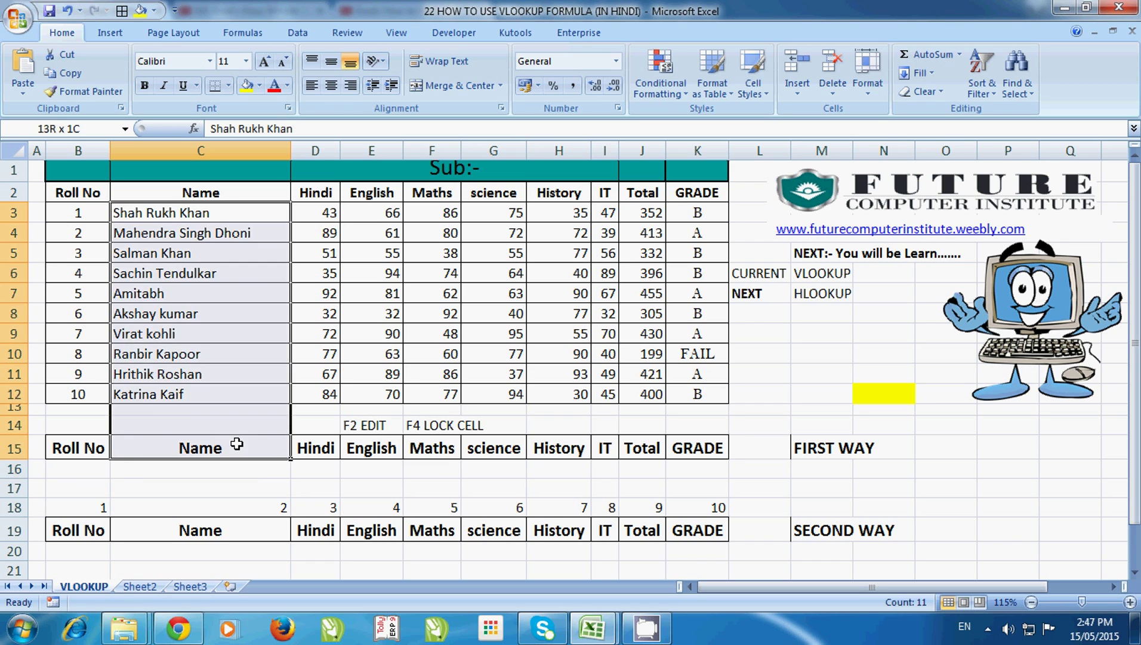
click(226, 333)
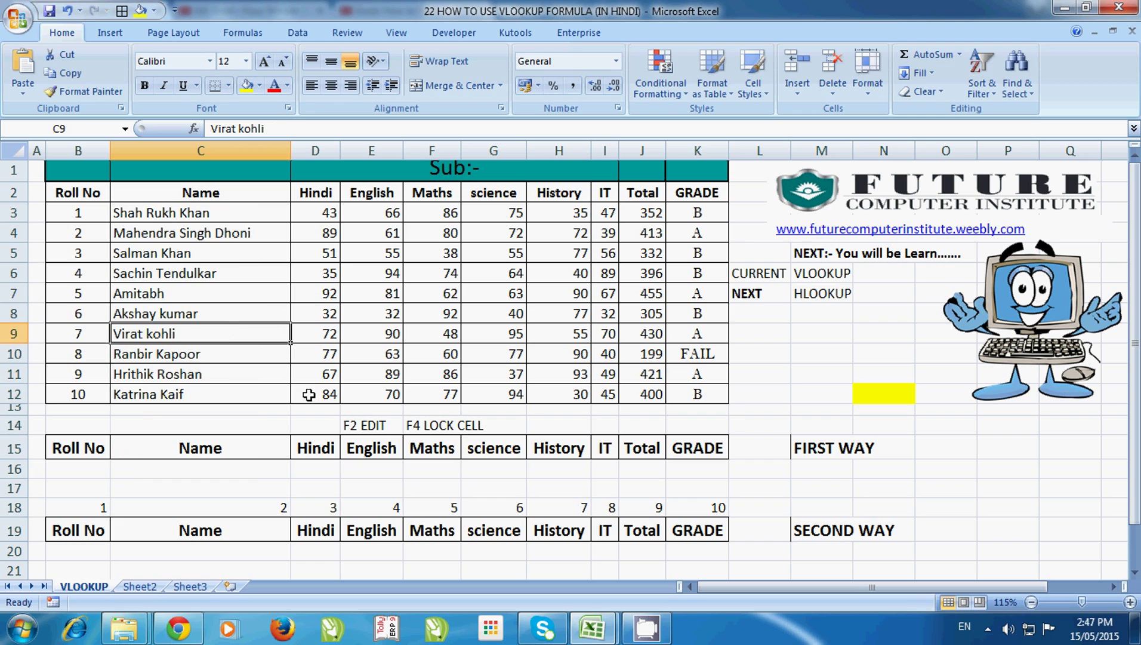
click(224, 476)
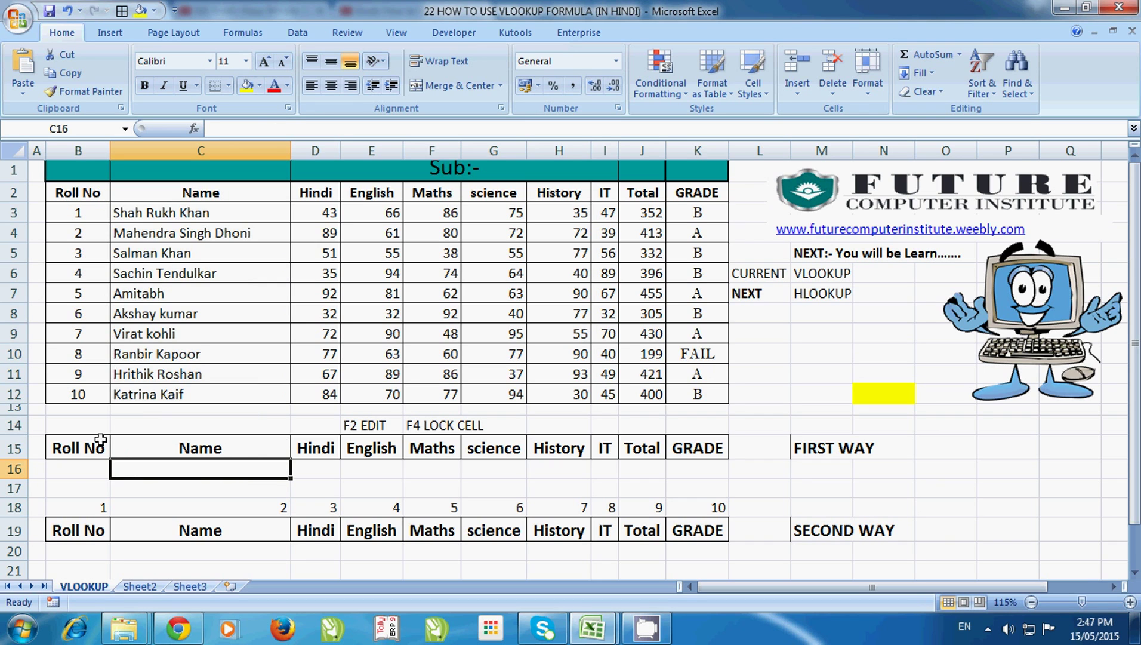
click(89, 471)
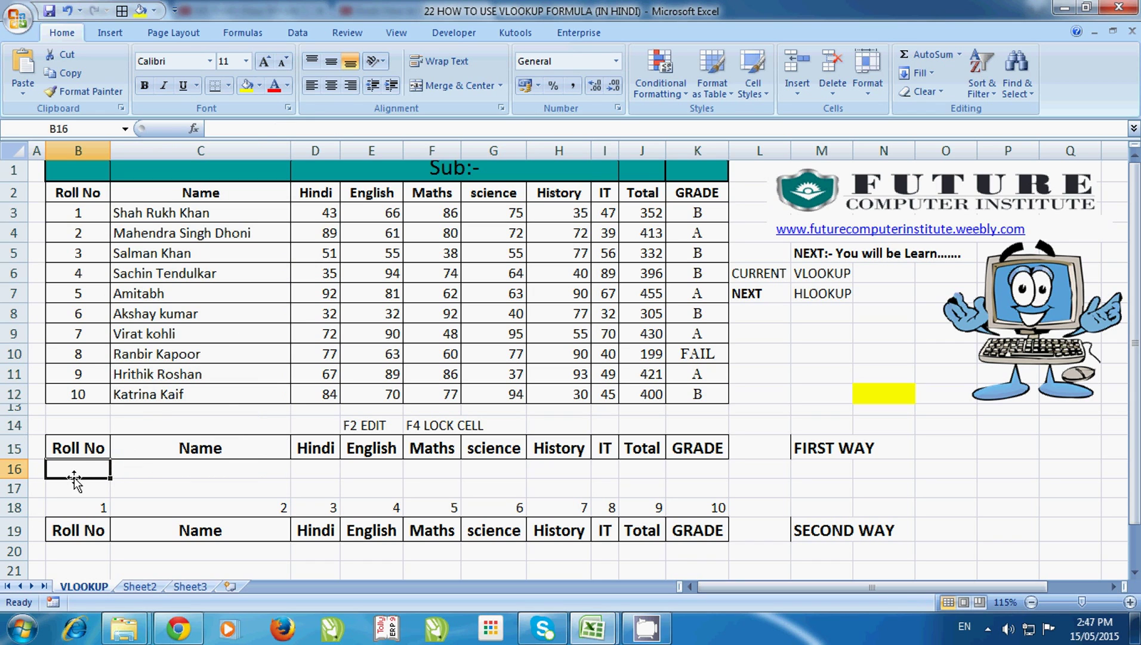
drag(90, 453, 698, 449)
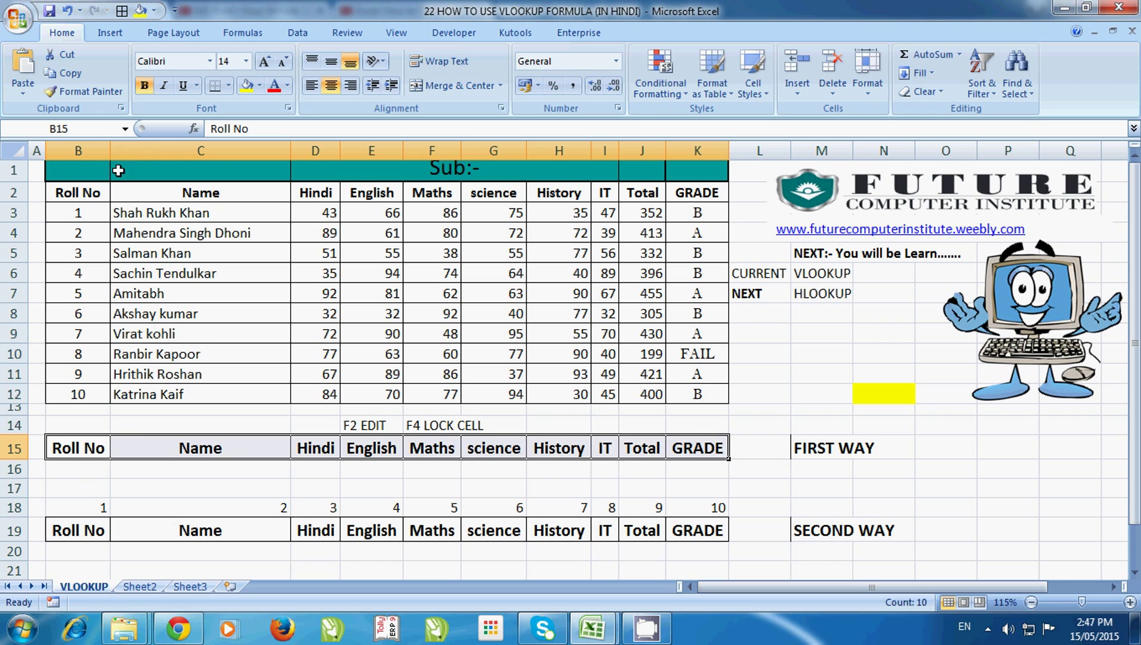
click(183, 476)
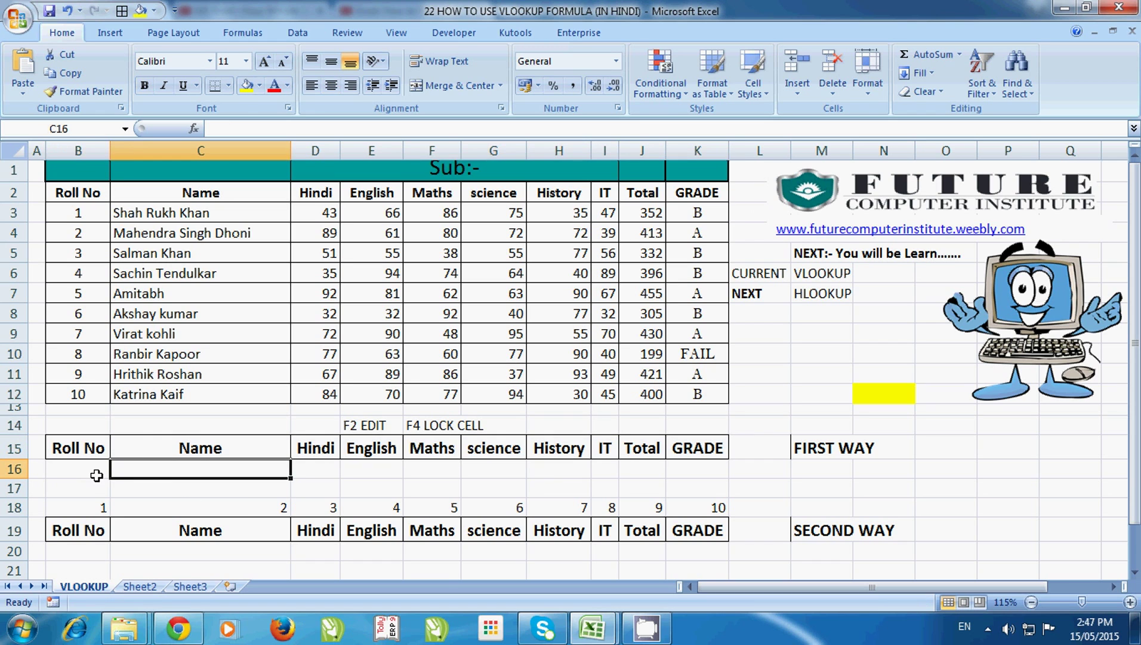
click(90, 472)
click(179, 472)
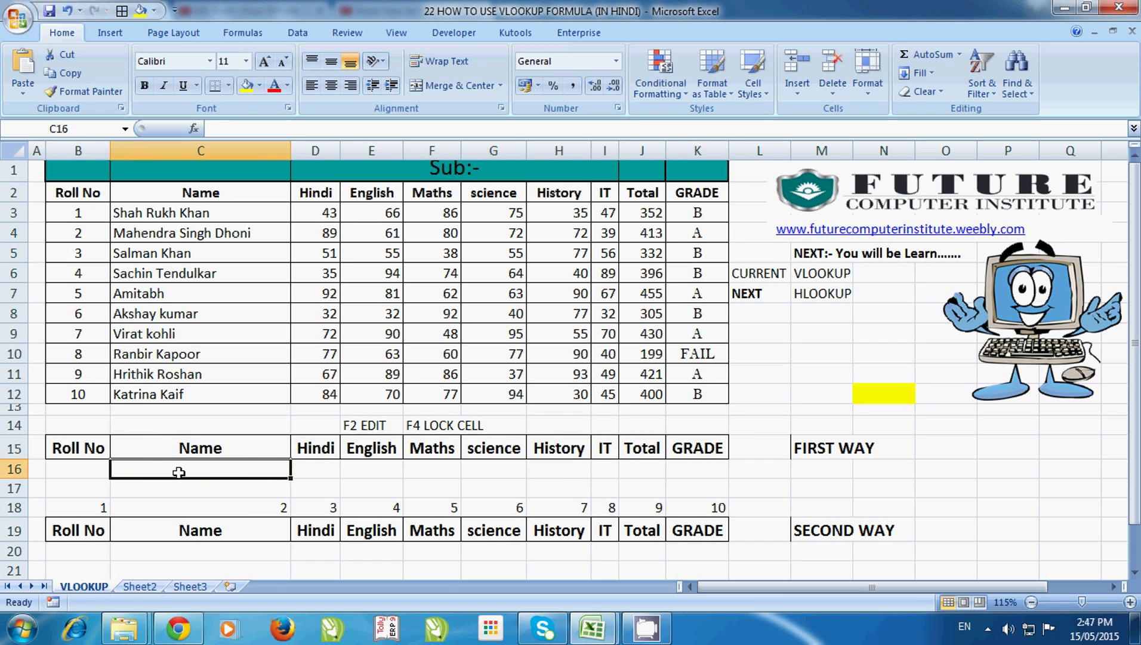
click(328, 468)
click(378, 467)
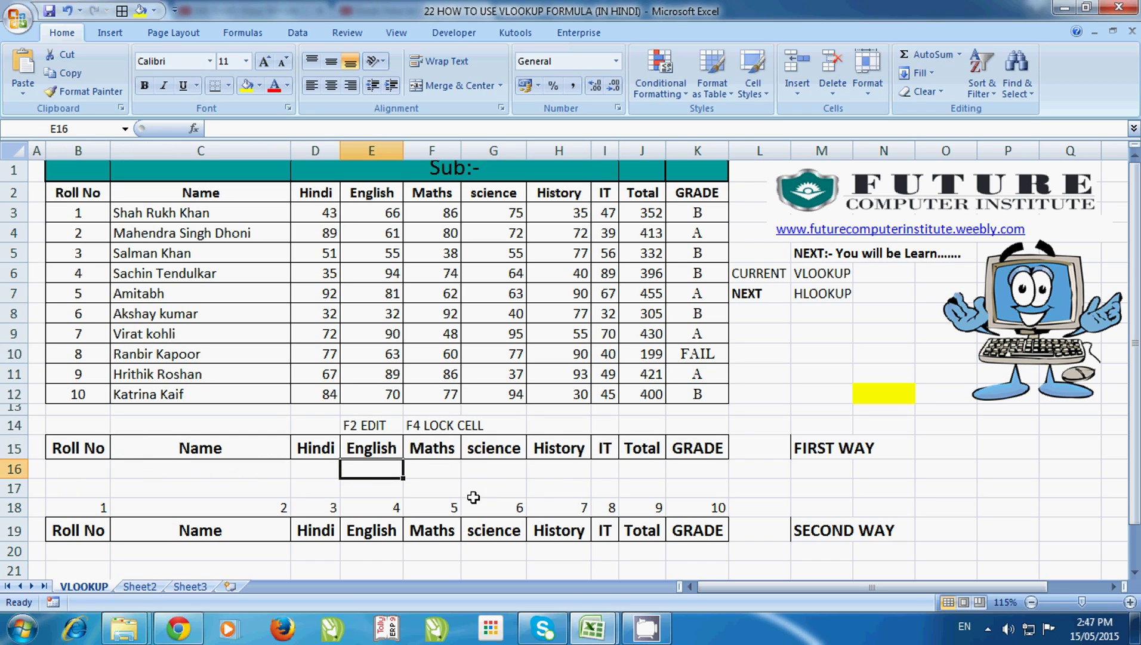
click(812, 449)
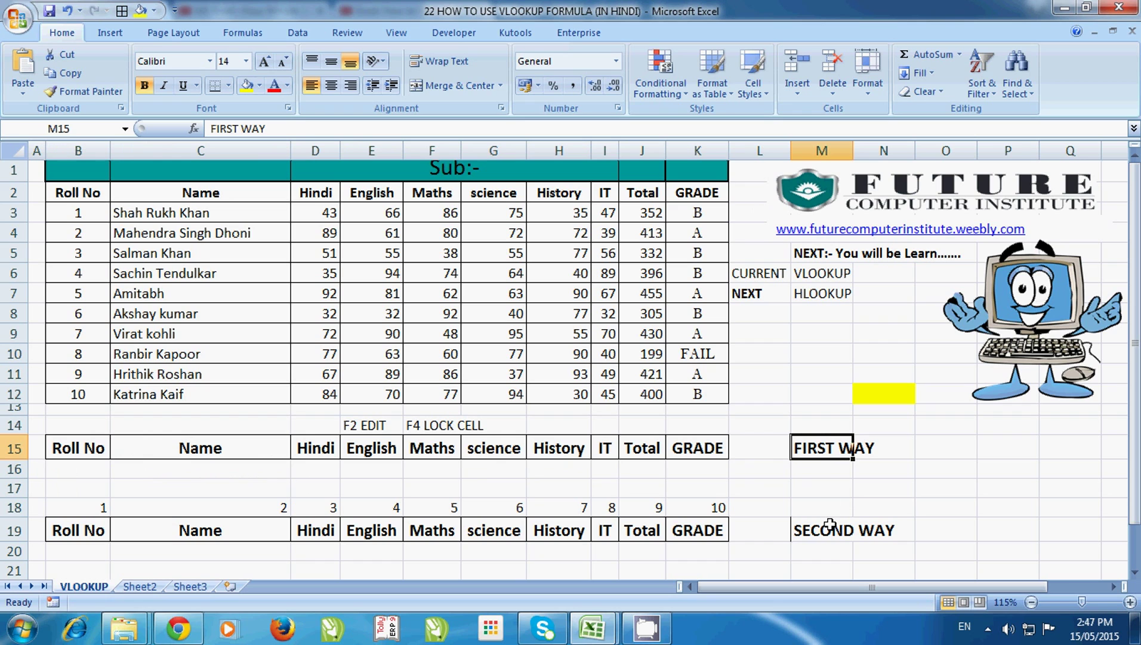
click(199, 472)
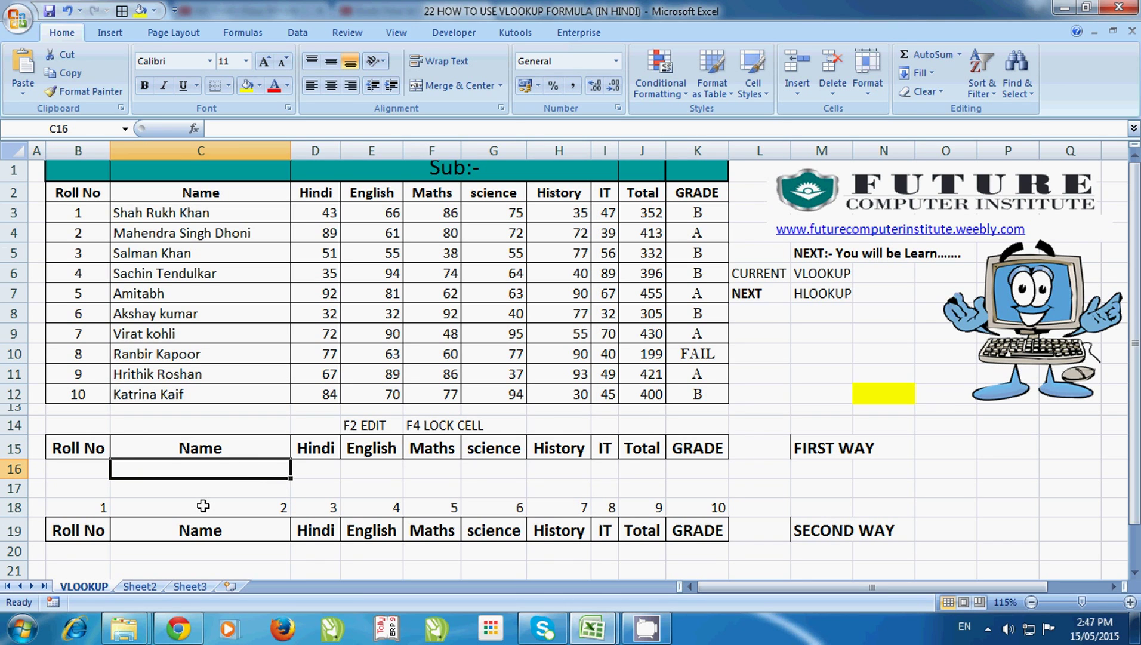
key(Left)
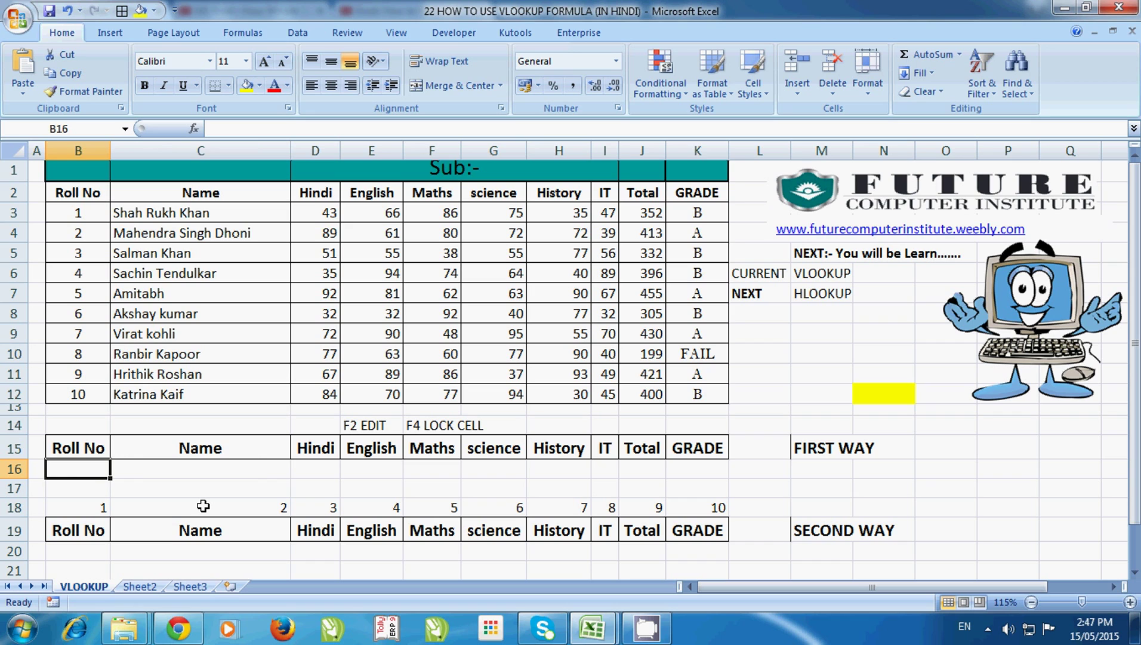
key(Right)
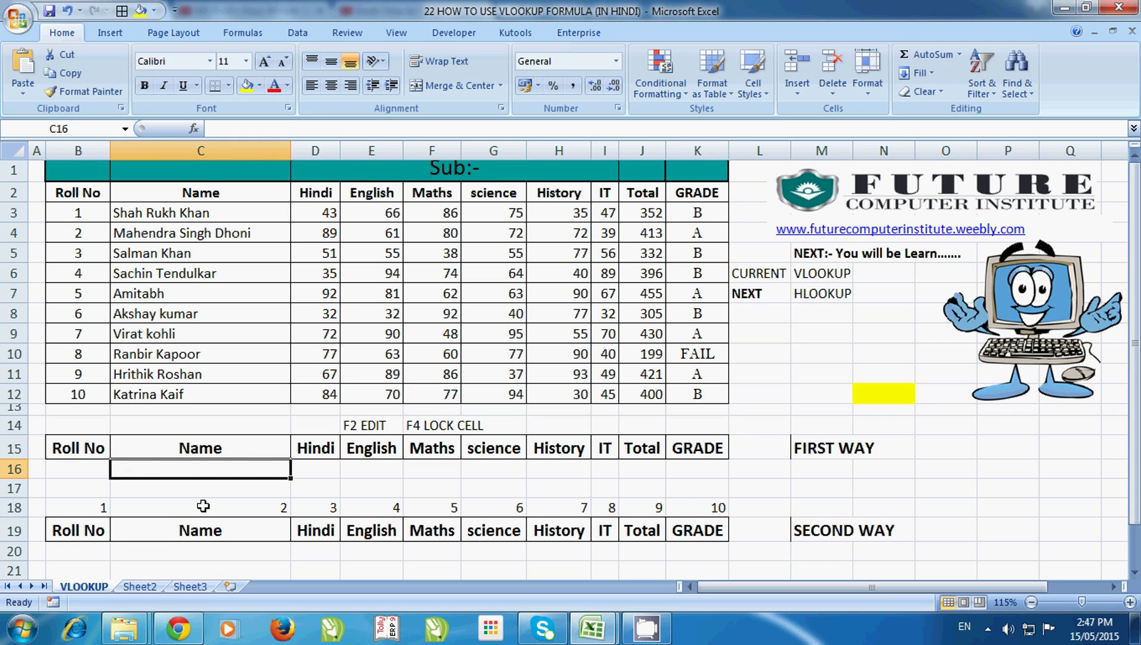
Start C16 as =VLOOKUP($B$16, using F4 to lock the B16 lookup value.
text(=VL)
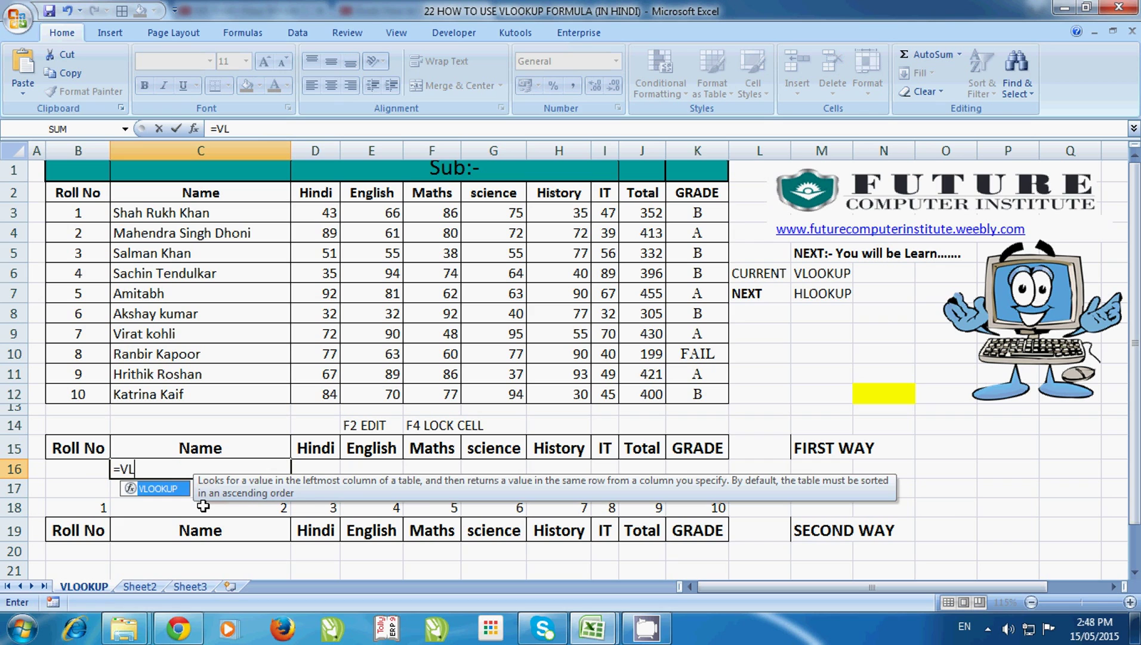
key(Tab)
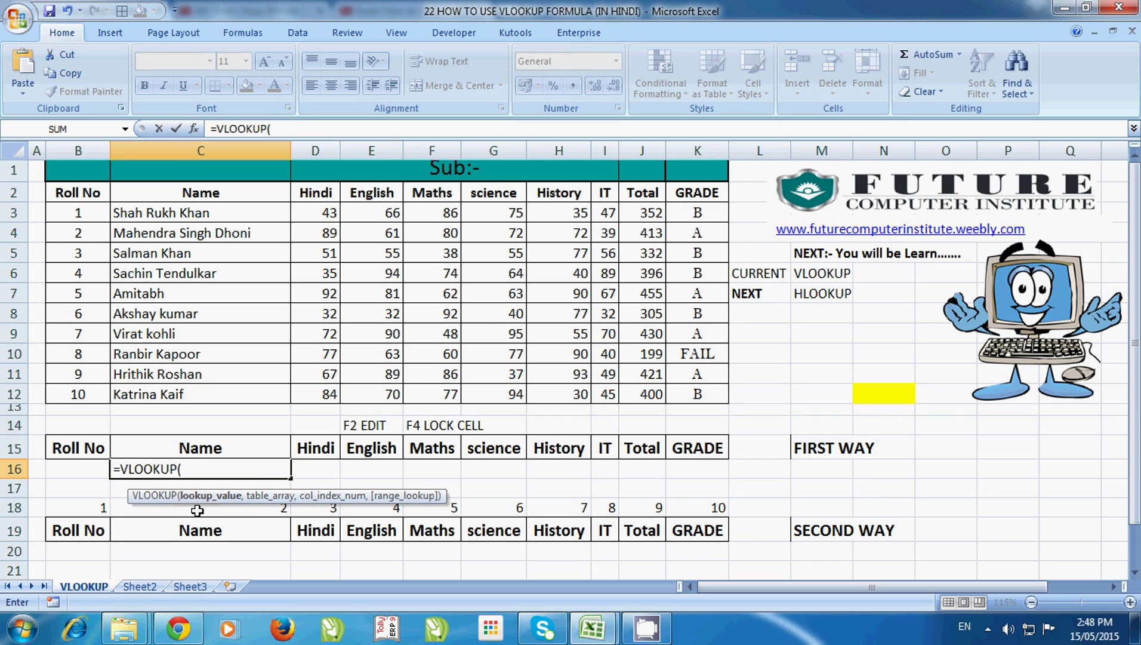
click(93, 474)
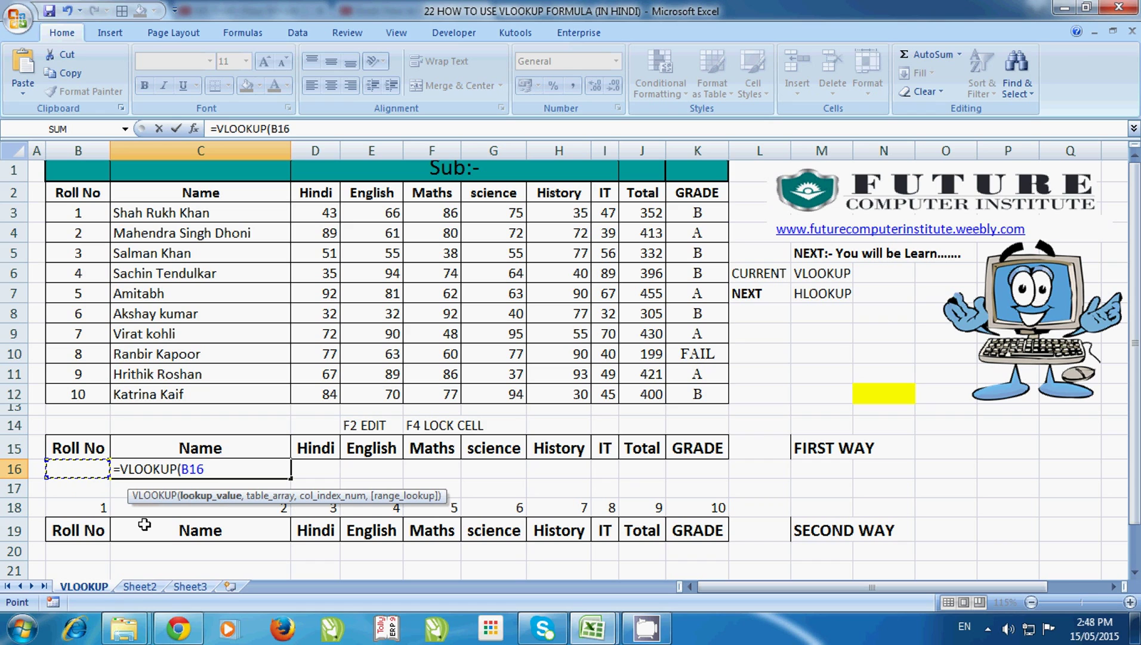
key(F4)
text($B$16,)
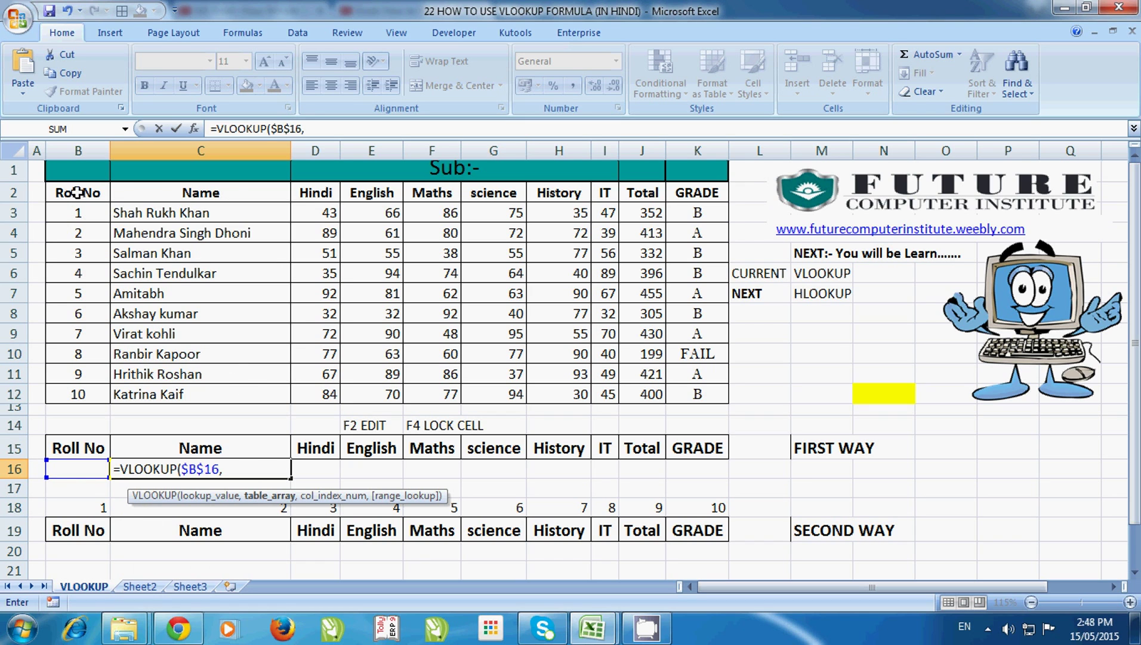
Select B2:K12 as the table range, lock it as $B$2:$K$12, and add a comma.
mouse_move(78, 193)
mouse_down()
mouse_move(543, 362)
mouse_move(716, 395)
mouse_up()
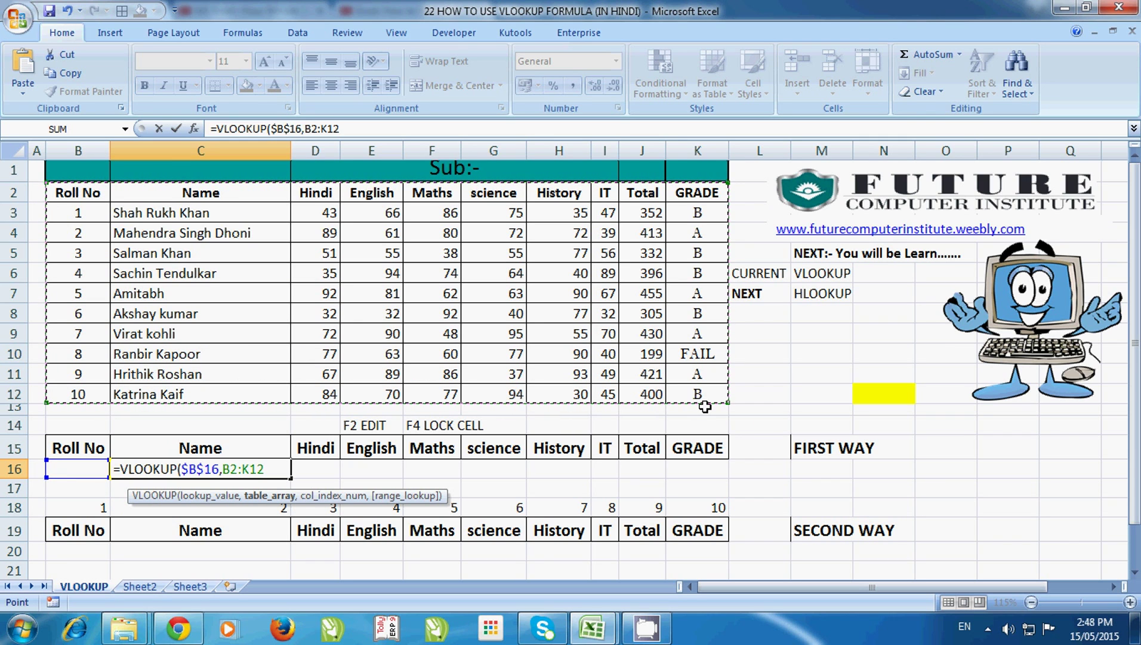
key(F4)
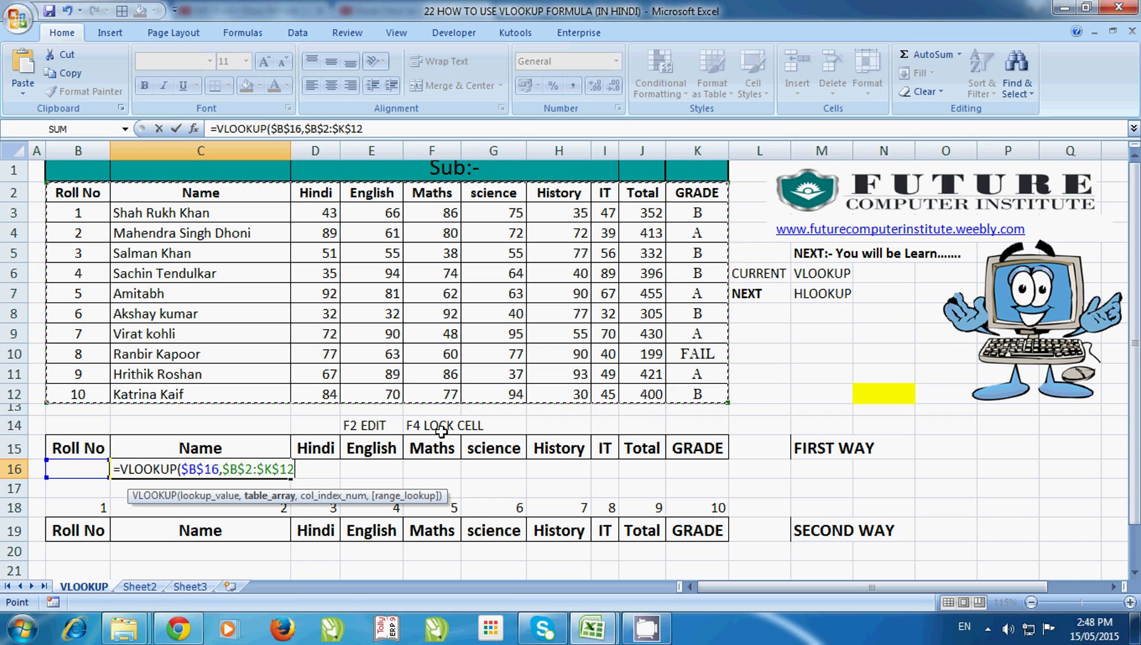
text(,)
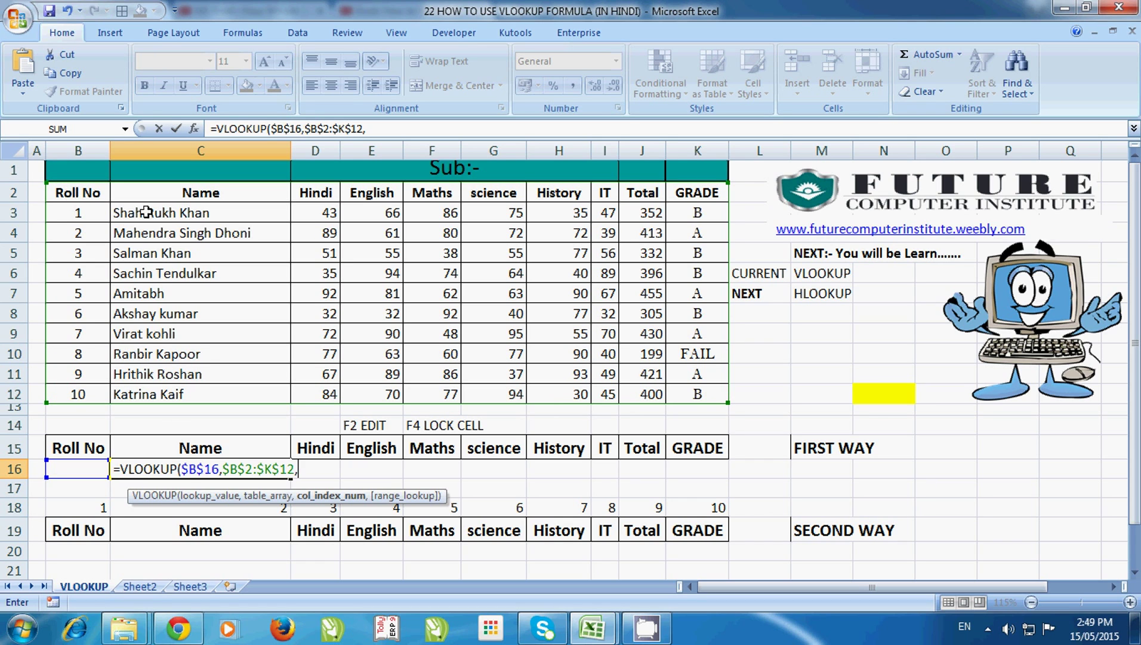
Finish C16 as =VLOOKUP($B$16,$B$2:$K$12,2,0), showing #N/A, and return to B16.
text(2)
text(,)
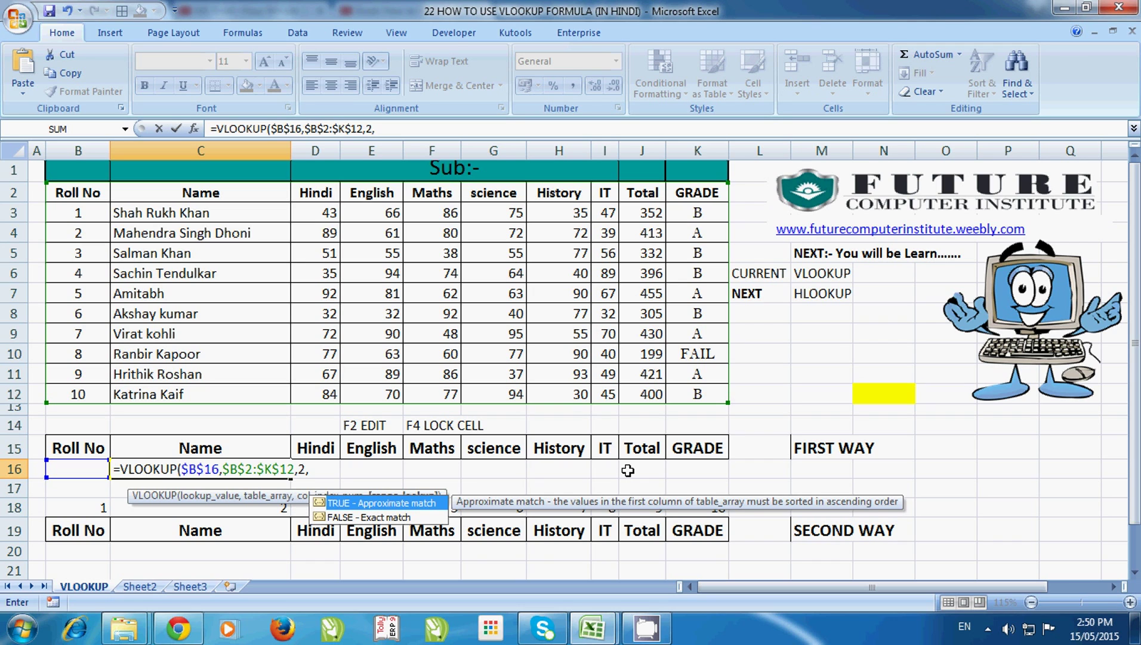
key(Down)
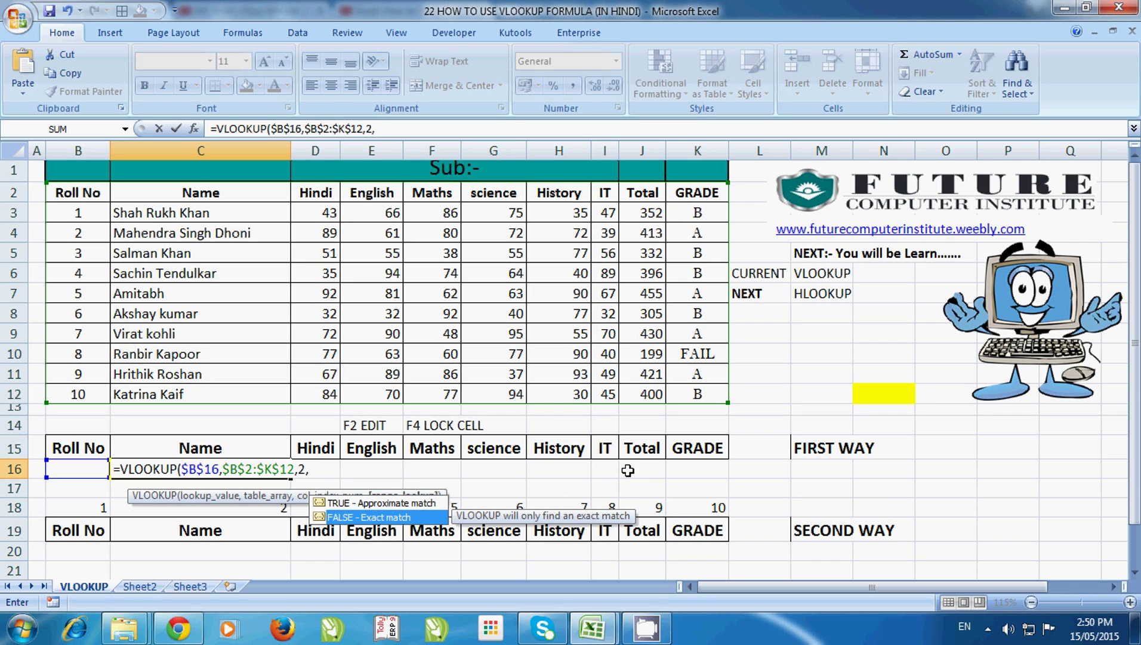
text(0)
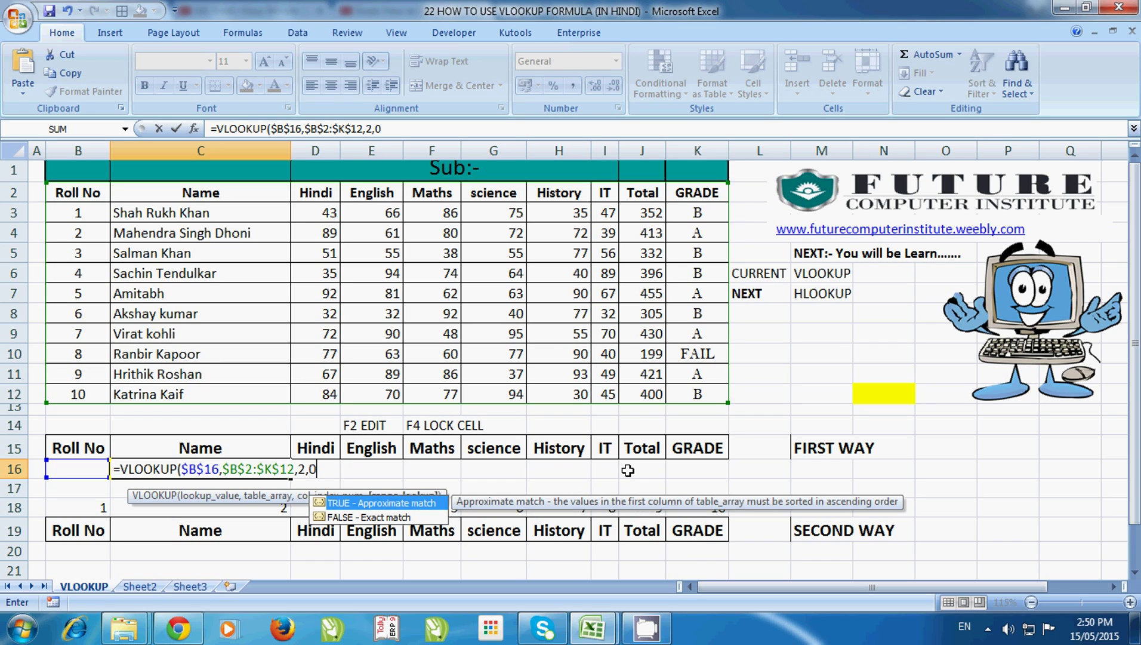
text())
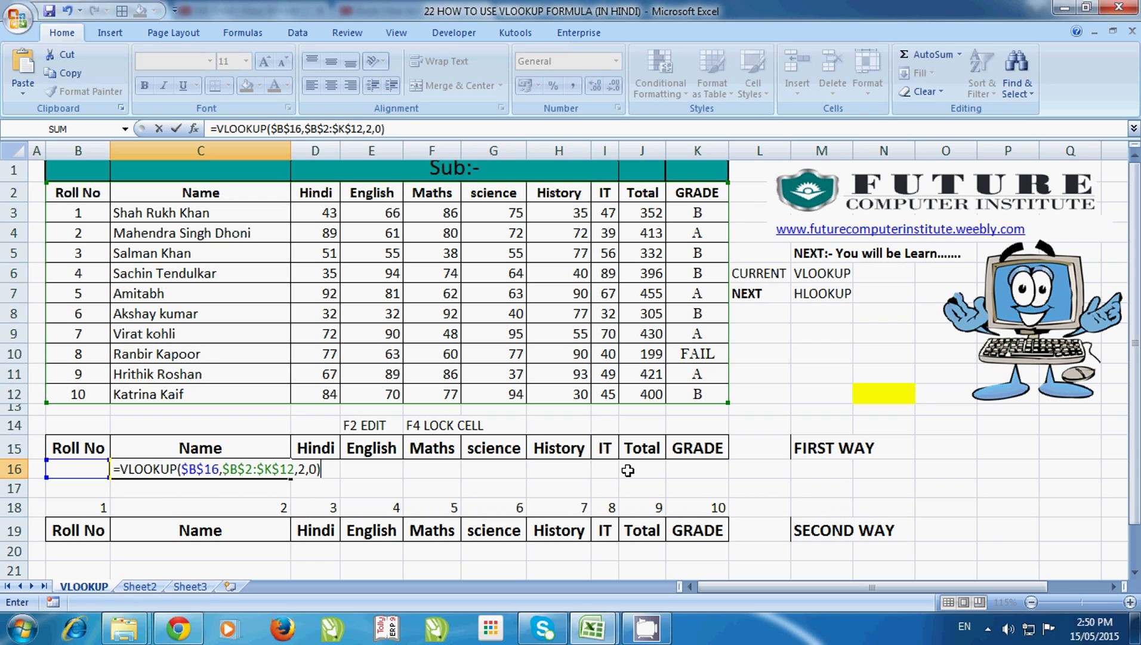
key(Return)
key(Left)
key(Up)
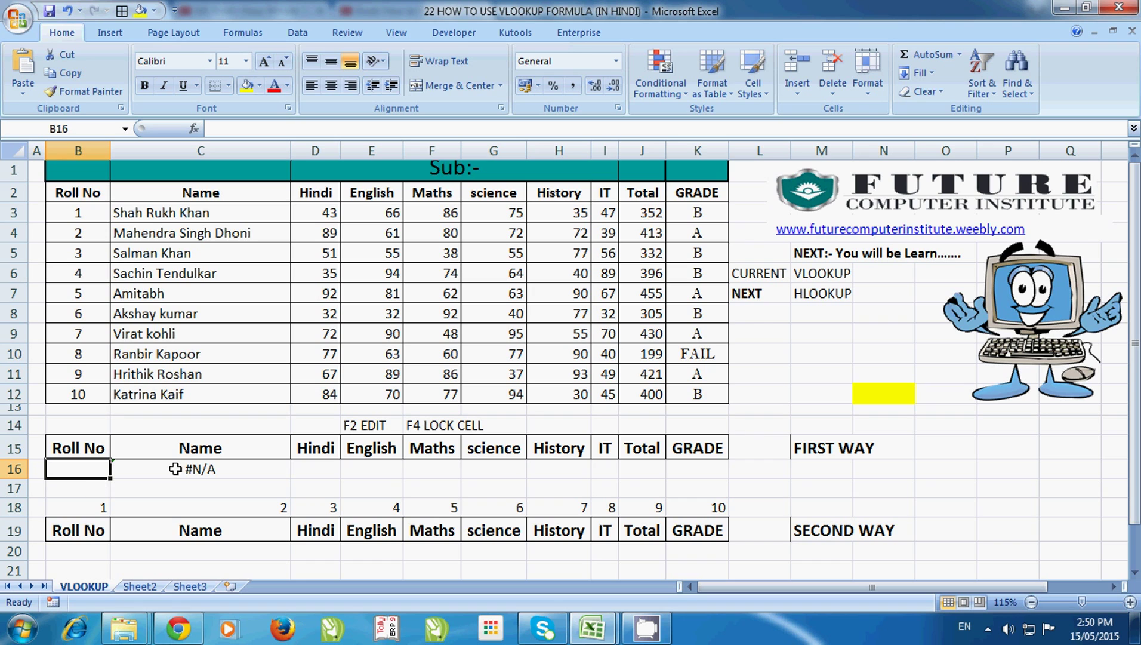
Enter roll number 10 in B16 and check C16's name against Katrina Kaif's table row.
text(10)
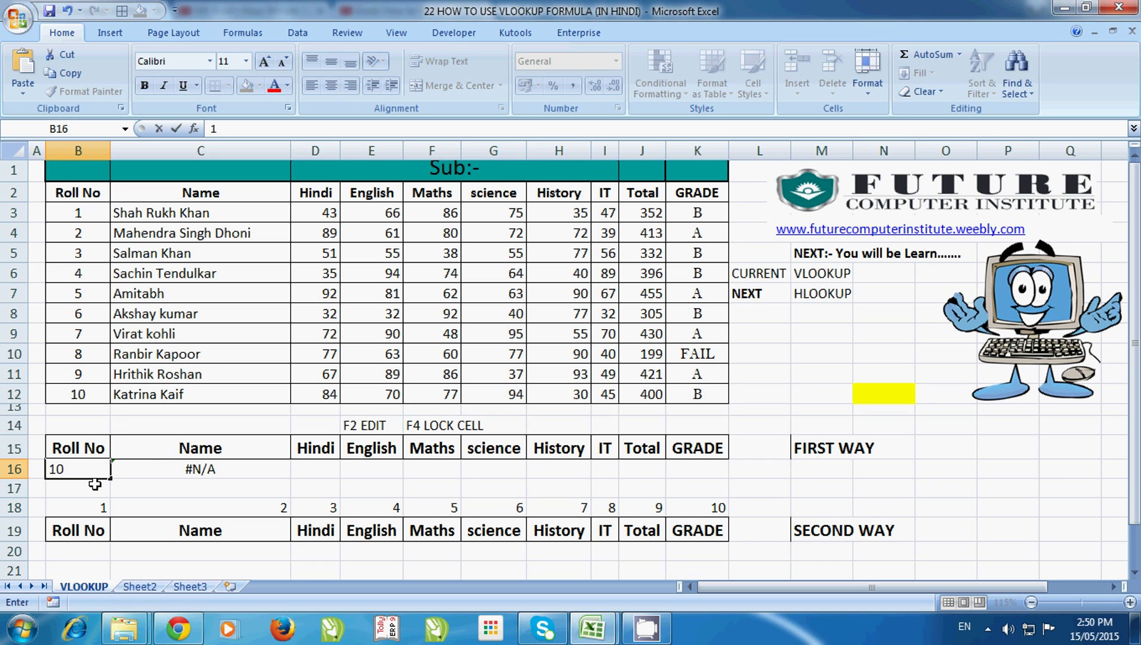
key(Return)
key(Up)
key(Right)
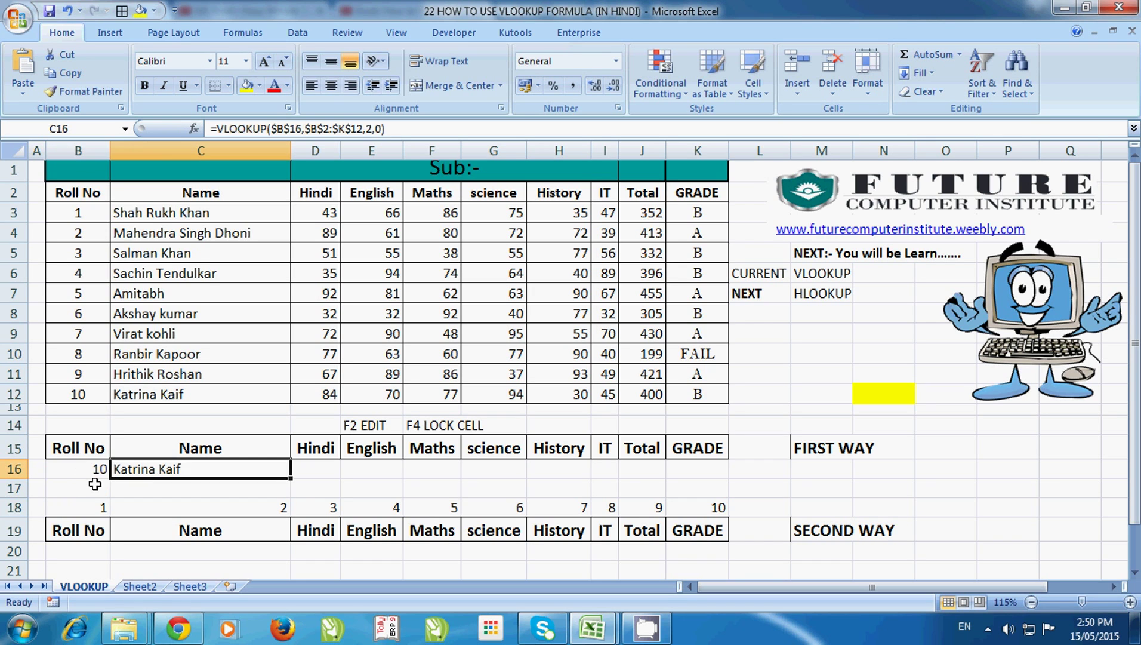
key(Up)
key(Up)
key(Up)
key(Up)
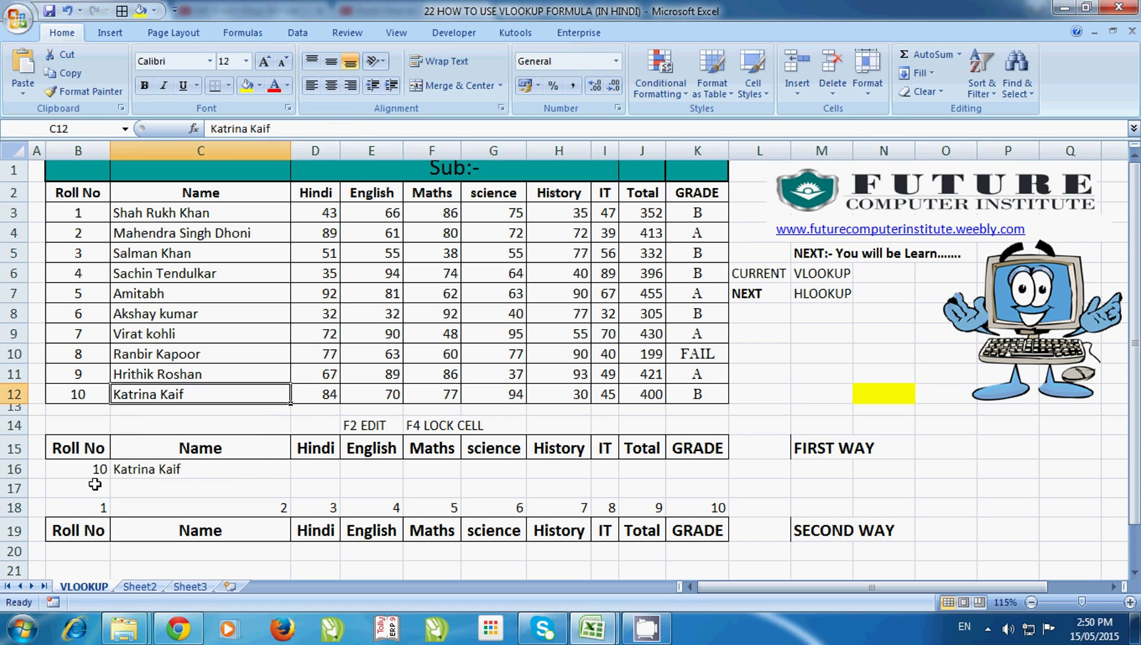
key(Up)
key(Up)
key(Up)
key(Down)
key(Down)
key(Down)
key(Down)
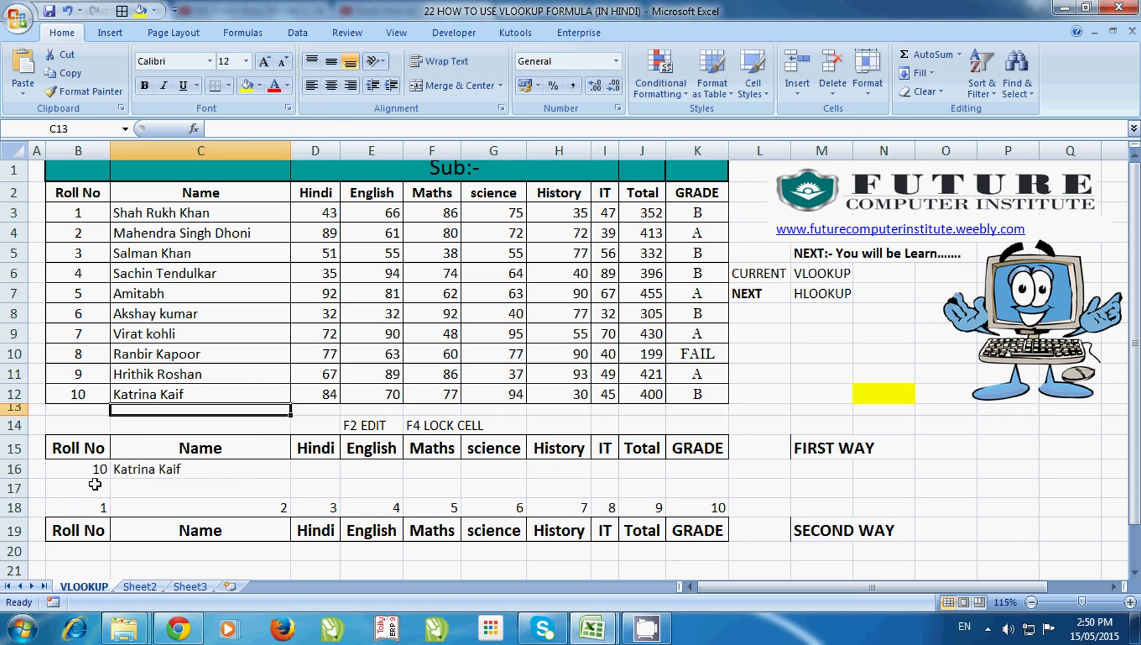
key(Down)
key(Down)
key(Down)
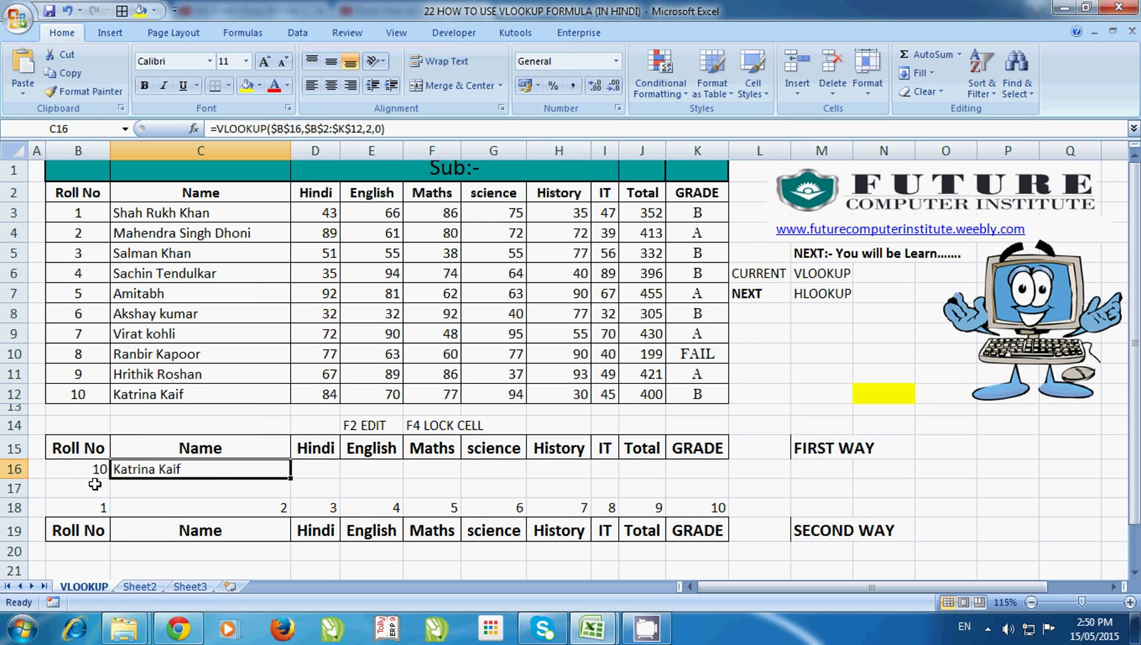
key(Right)
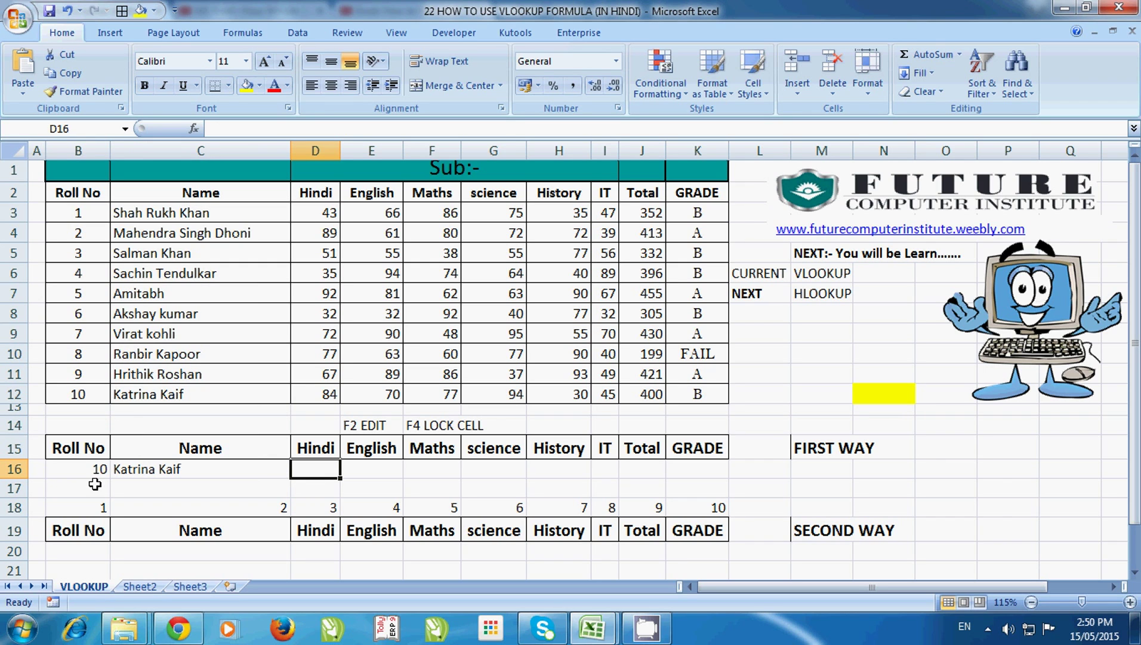
Start D16 as =VLOOKUP($B$16, with the roll number locked by F4.
text(=)
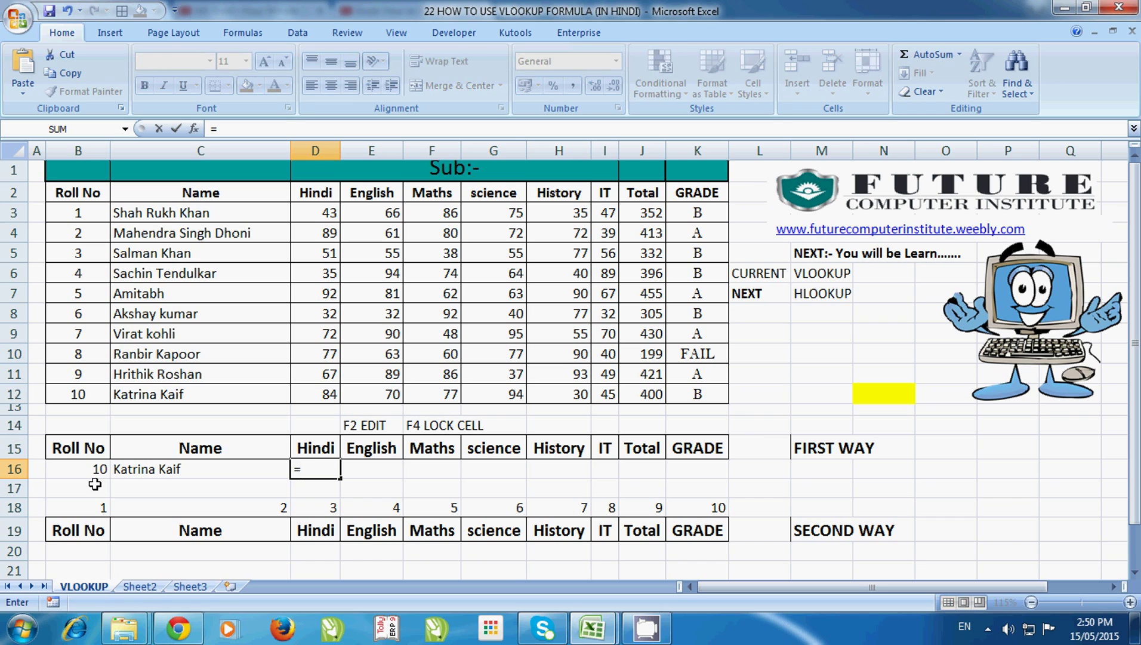
text(vl)
key(Tab)
key(Left)
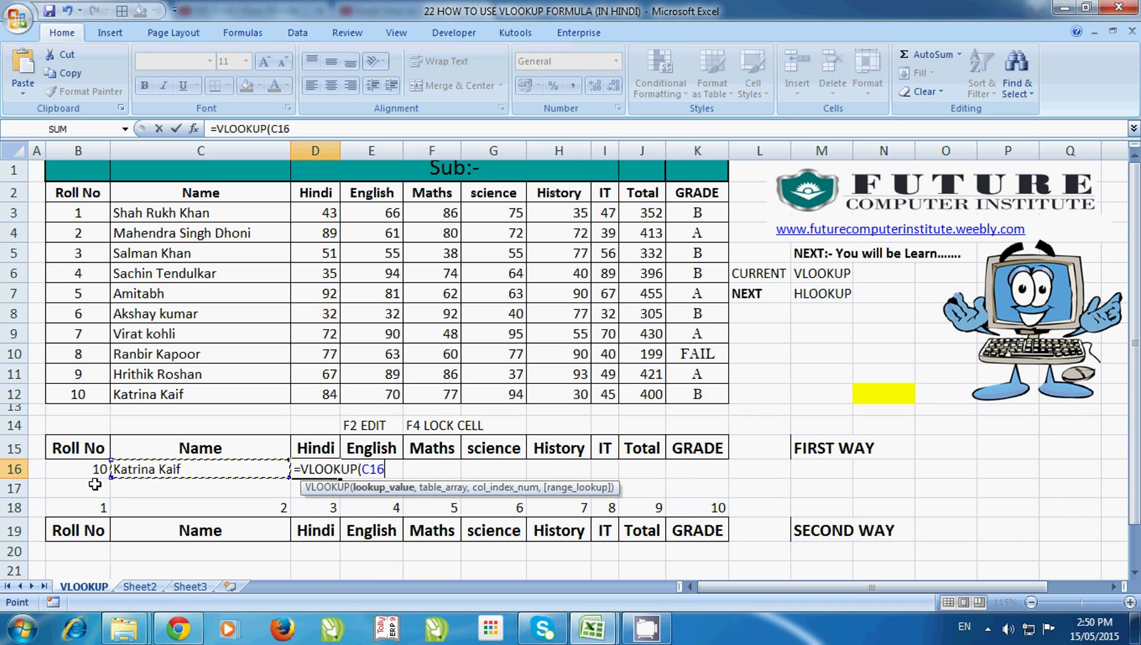
key(Left)
key(F4)
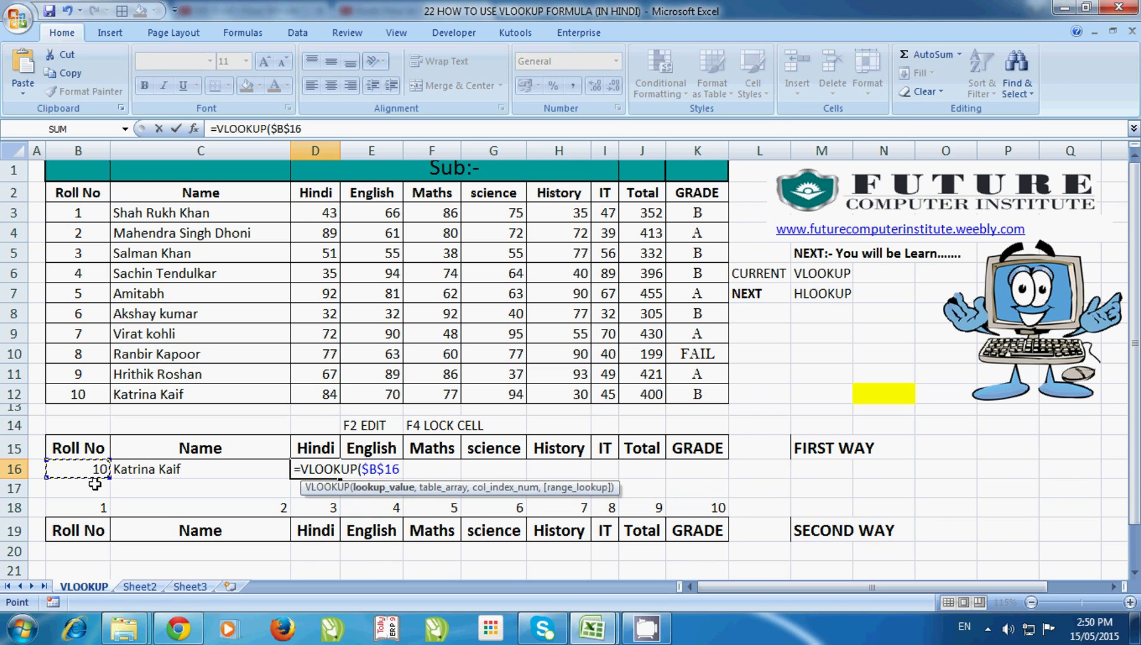
text(,)
Add the locked range $B$2:$K$12, column 3 and exact match 0, returning Hindi mark 84.
key(Left)
key(Up)
key(Up)
key(Up)
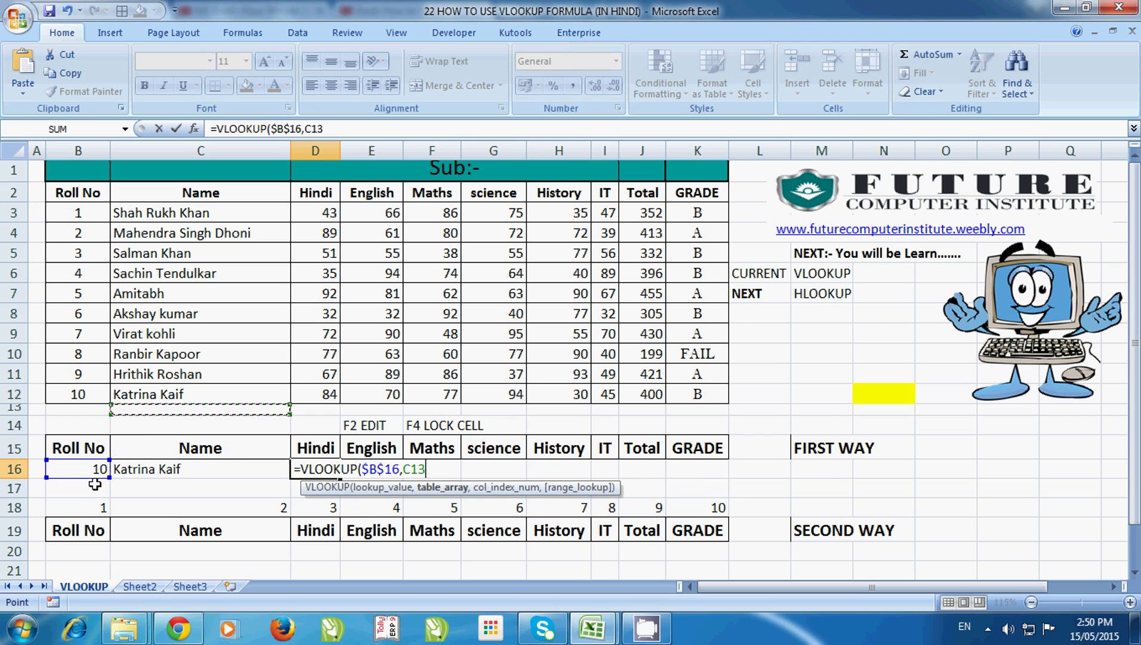
key(Left)
key(Up)
key(ctrl+shift+Up)
key(ctrl+shift+Right)
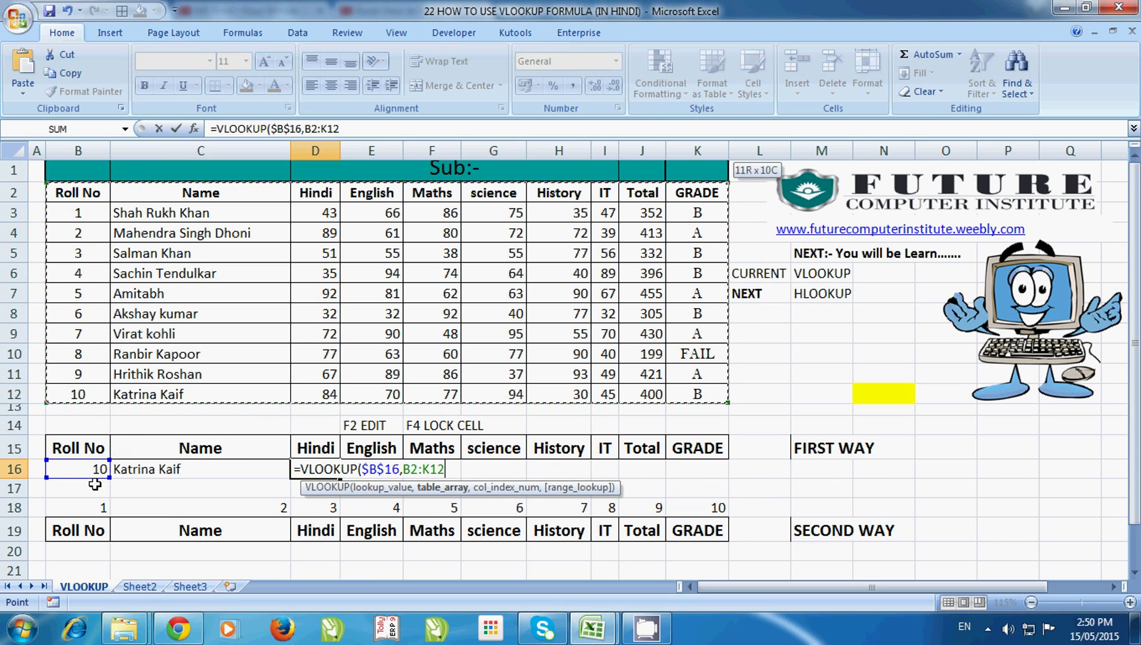
key(F4)
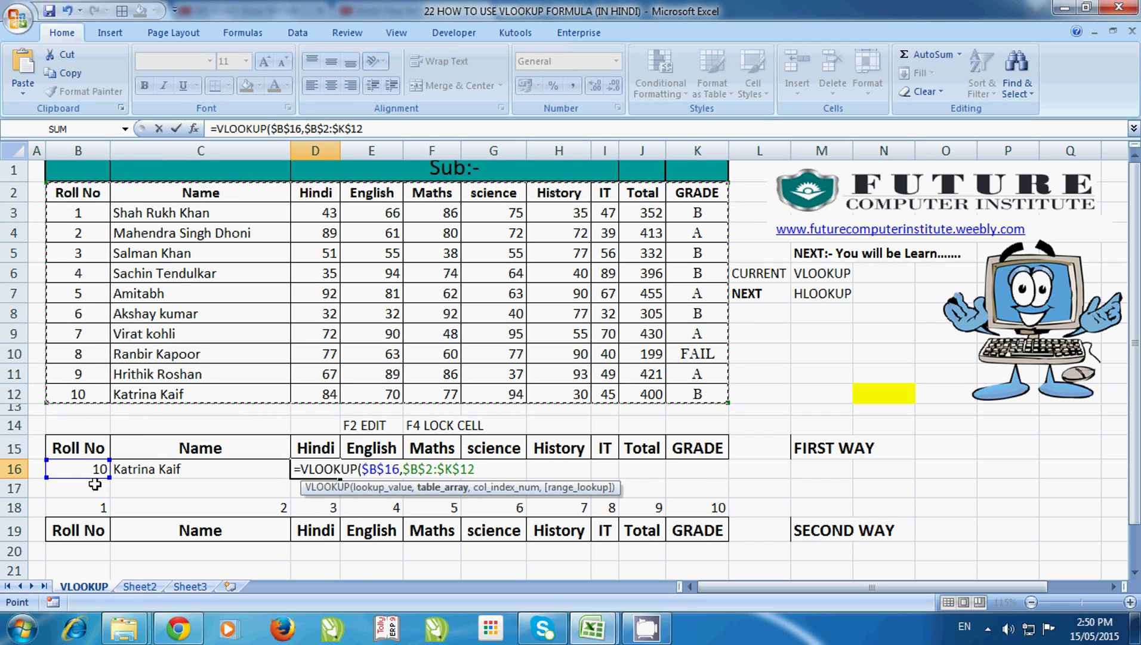
text(,)
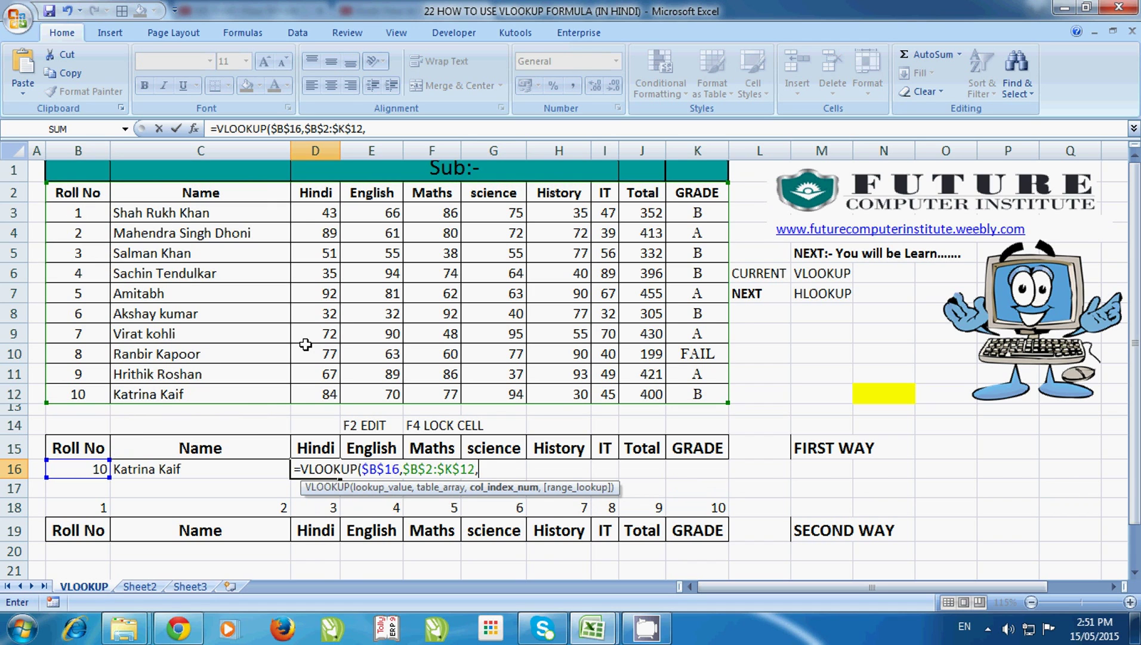
text(3)
text(,0))
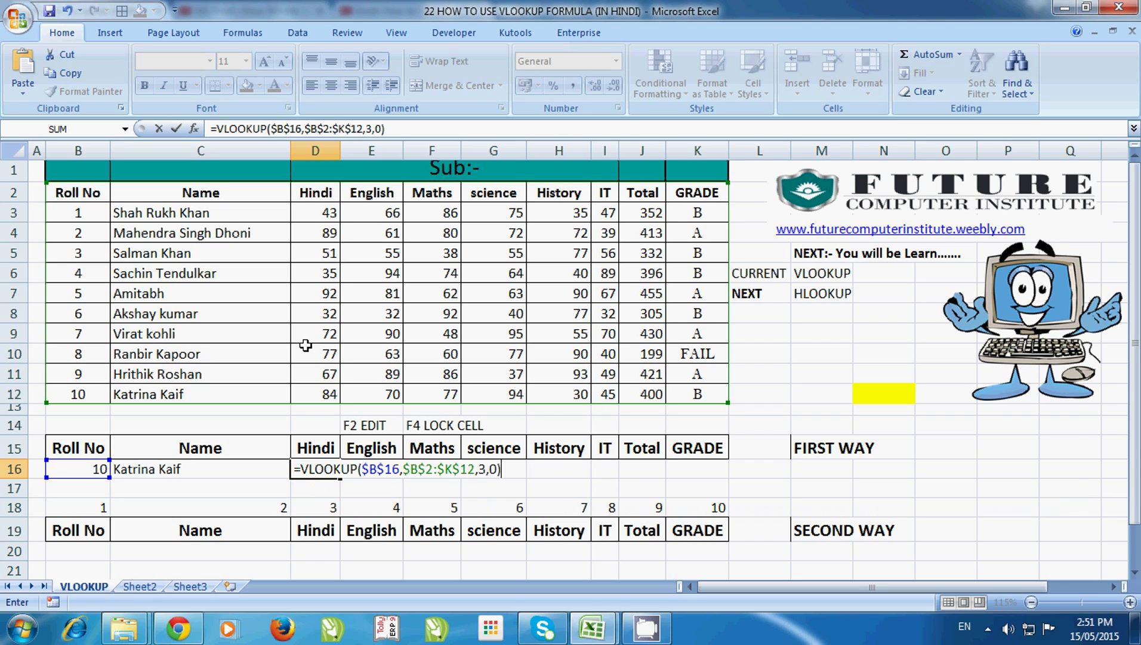
key(Return)
key(Up)
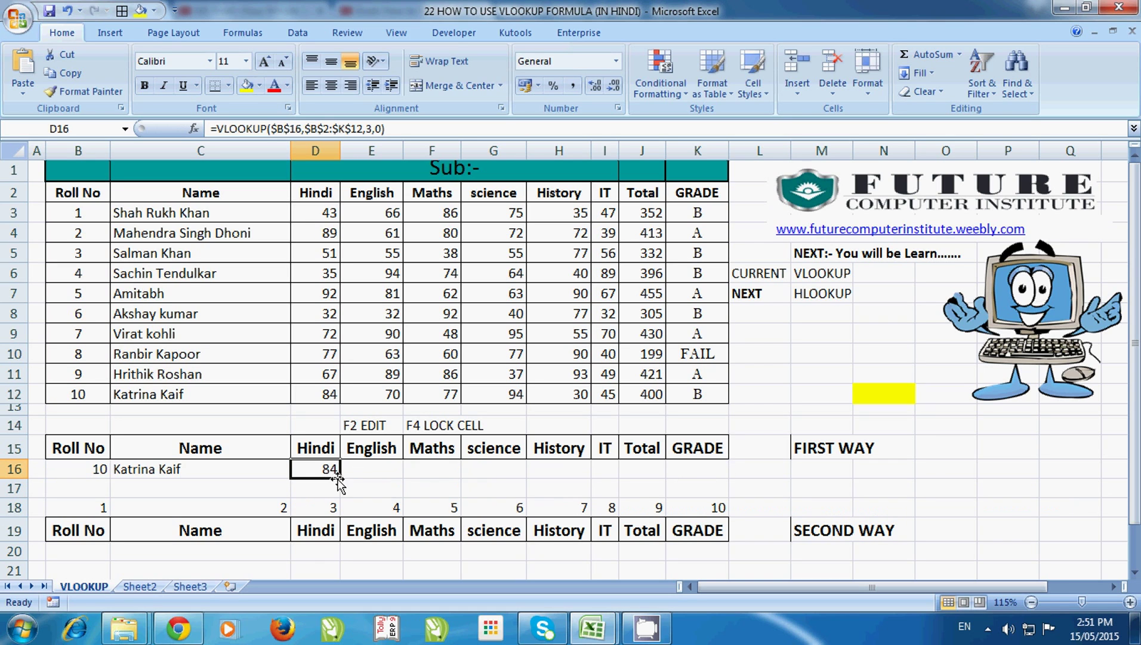
Fill D16's Hindi lookup across E16:K16 and select E16 to check the copy.
drag(341, 479, 711, 472)
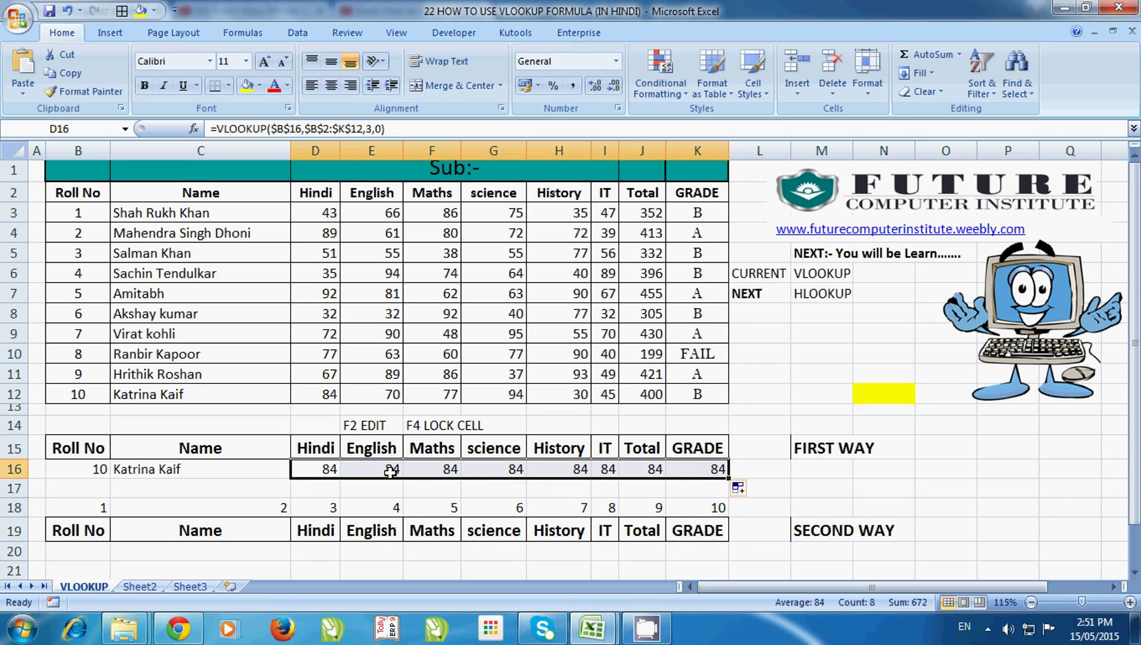
click(389, 471)
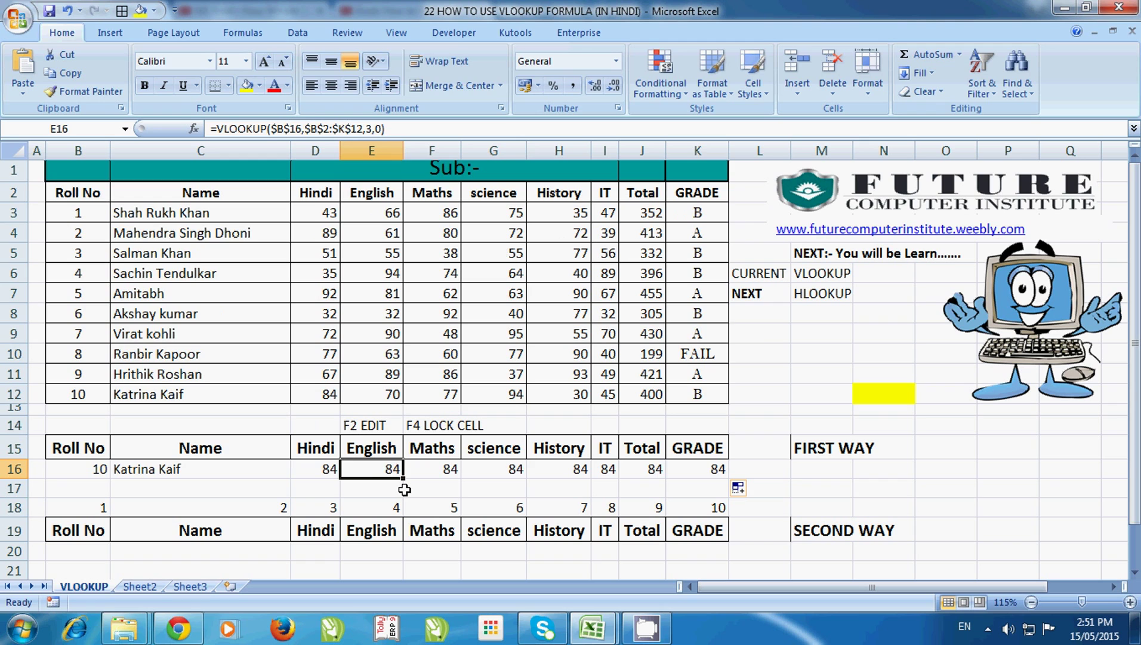
Change the English, Maths and Science column indexes to 4, 5 and 6, showing 70, 77, 94.
key(F2)
key(Left)
key(Left)
key(Left)
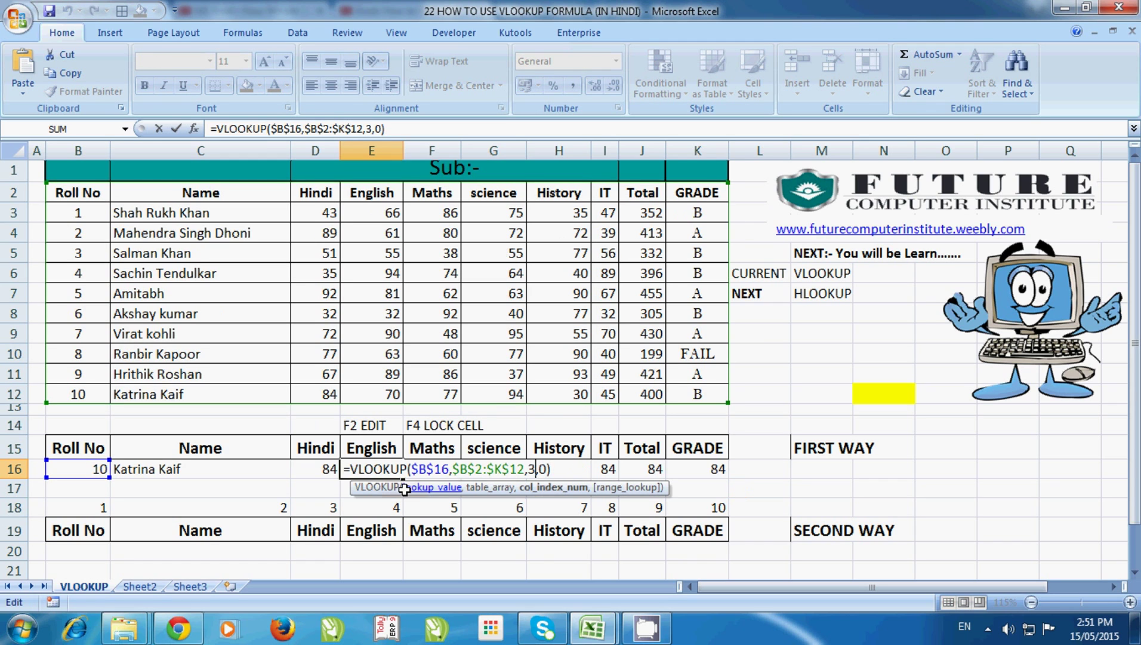
key(BackSpace)
text(4)
key(Tab)
key(F2)
key(Left)
key(Left)
key(Left)
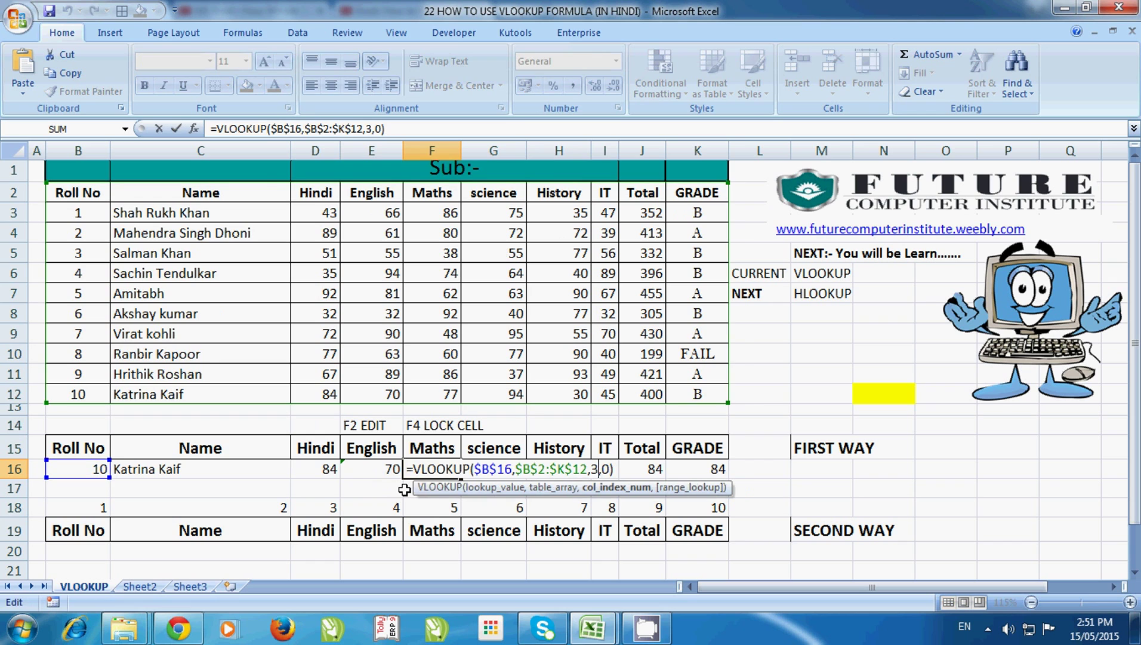
key(BackSpace)
text(5)
key(Tab)
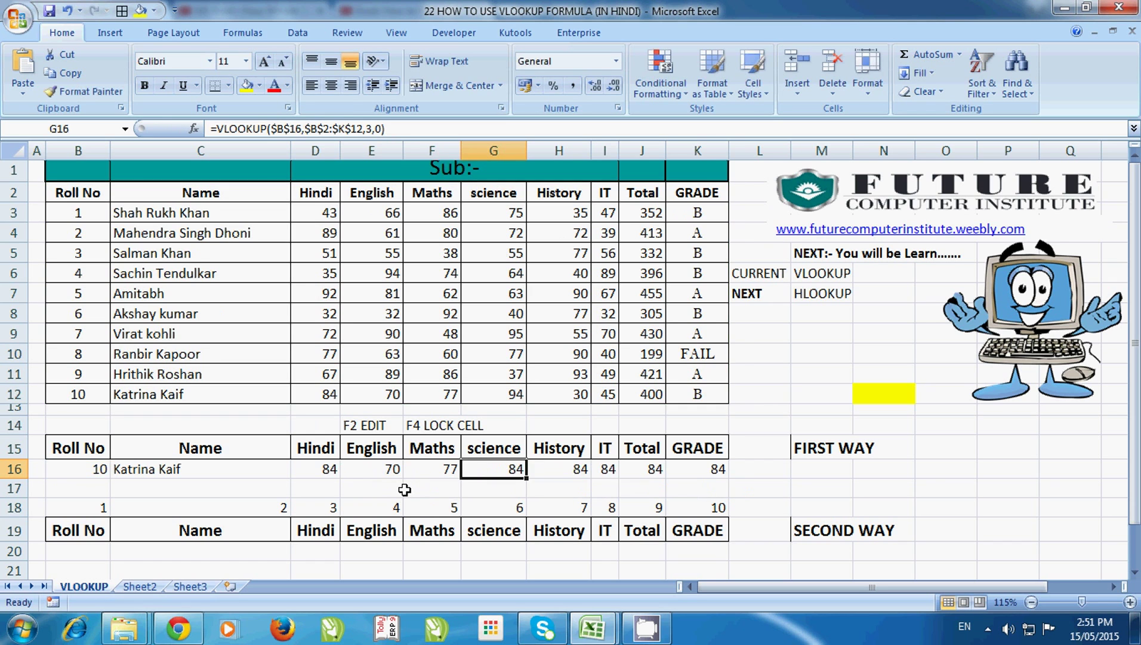
key(F2)
key(Left)
key(Left)
key(Left)
key(BackSpace)
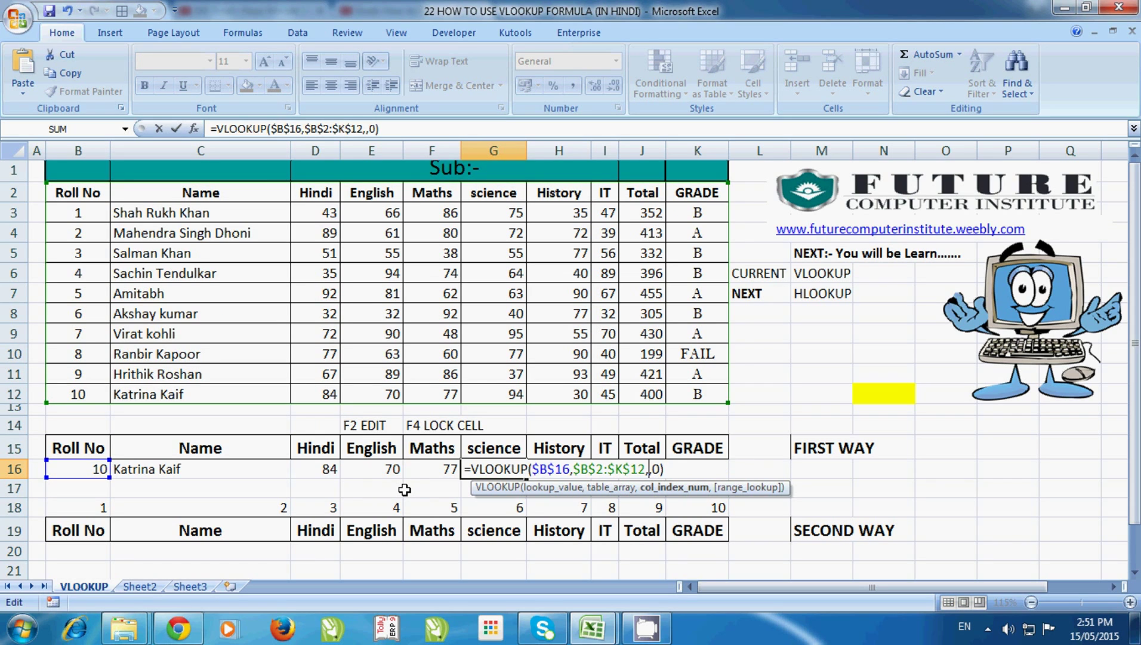
text(6)
key(Tab)
Change History, IT, Total and GRADE indexes to 7–10, giving 30, 45, 400 and B.
key(F2)
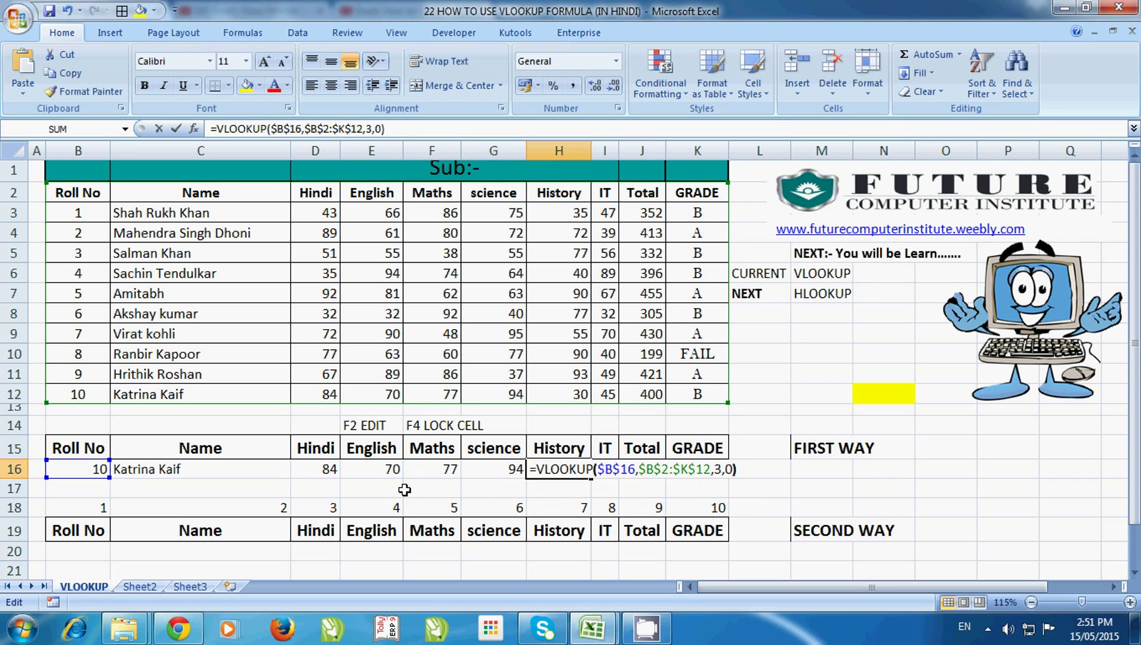
key(Left)
key(Left)
key(Left)
key(BackSpace)
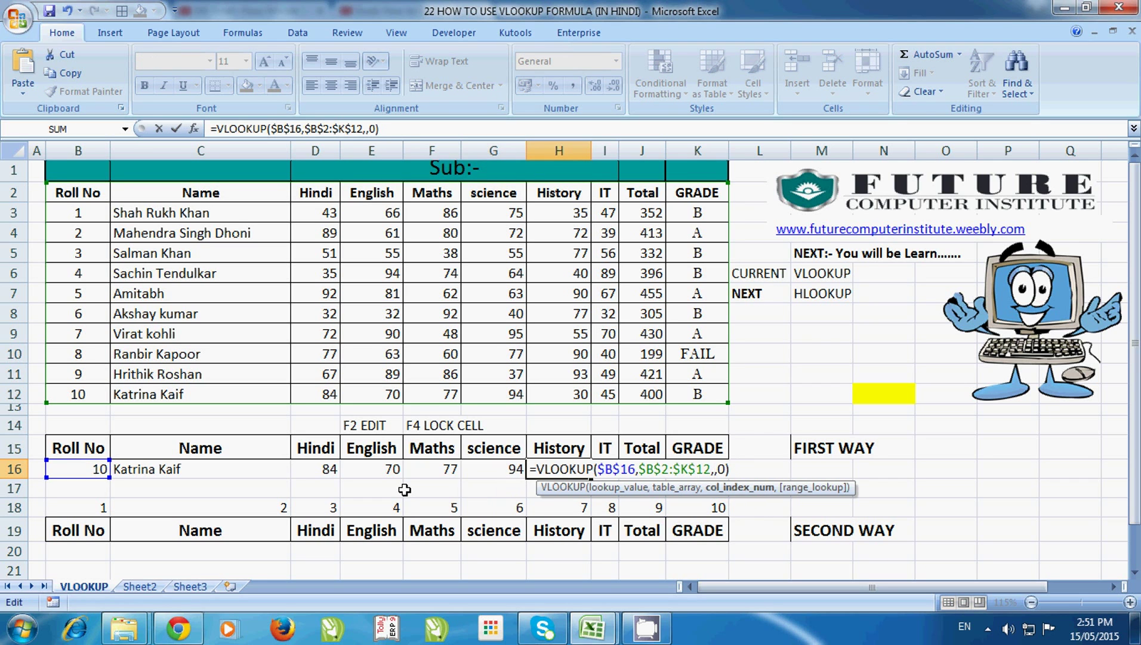
text(7)
key(Tab)
key(F2)
key(Left)
key(Left)
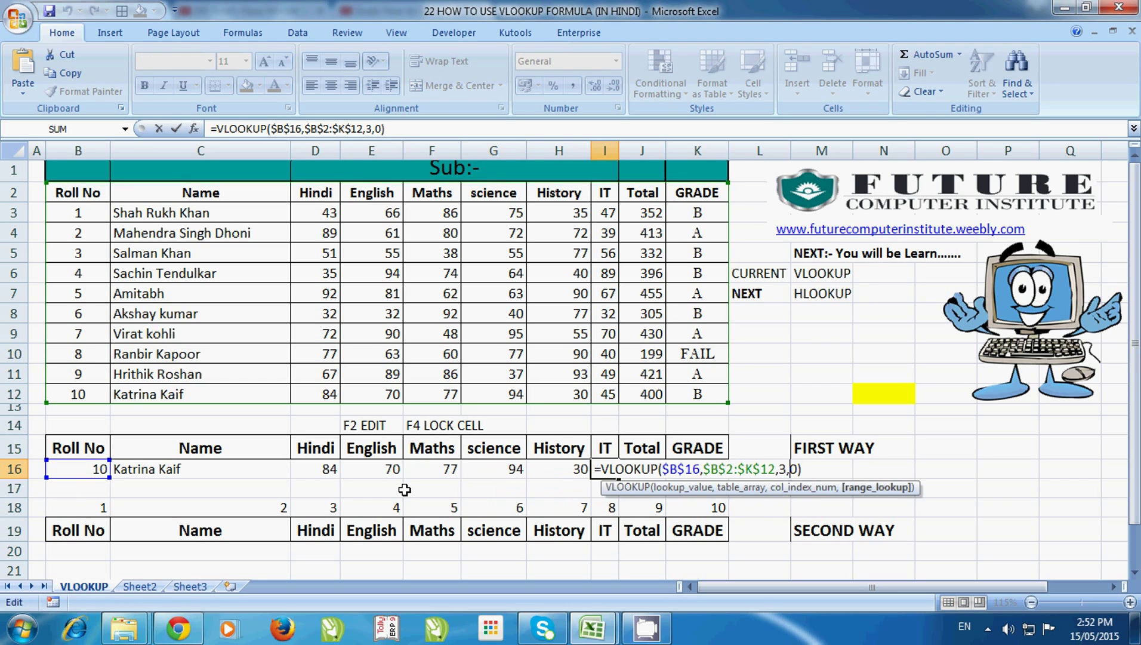
key(Left)
key(BackSpace)
text(8)
key(Tab)
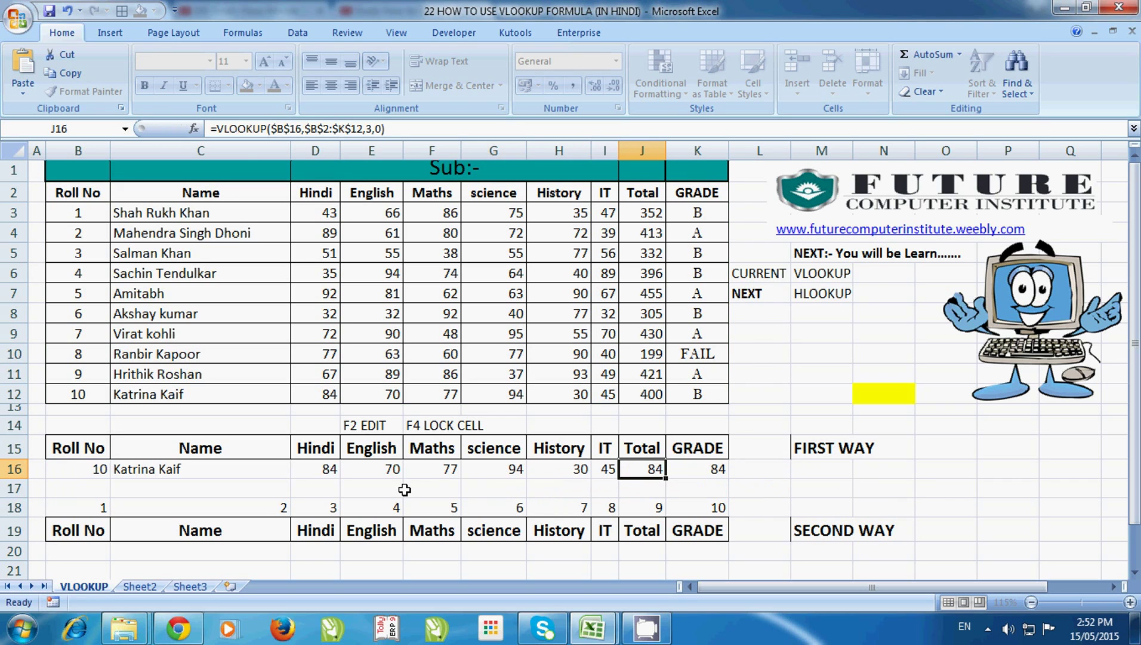
key(F2)
key(Left)
key(Left)
key(Left)
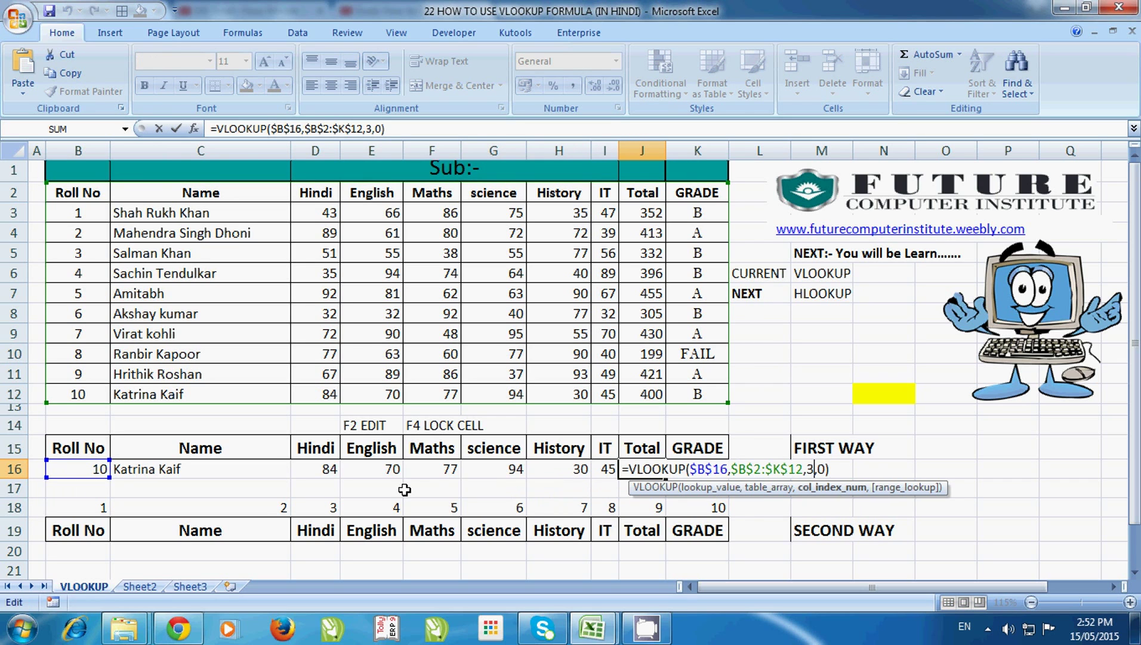
key(BackSpace)
text(9)
key(Tab)
key(F2)
key(Left)
key(Left)
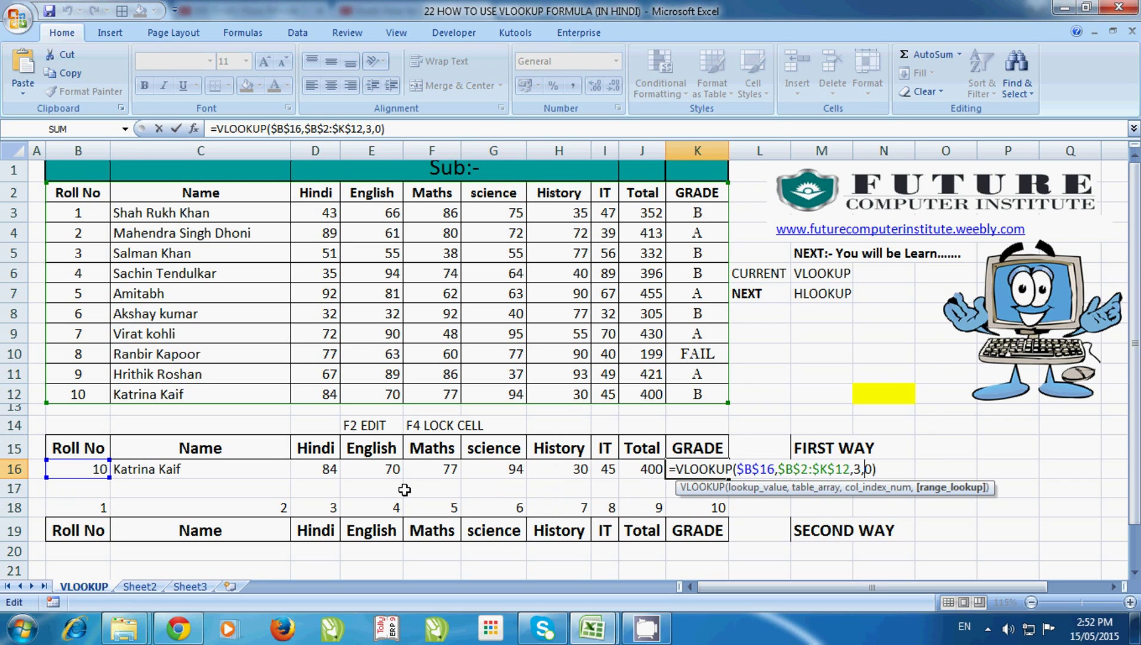
key(Left)
key(BackSpace)
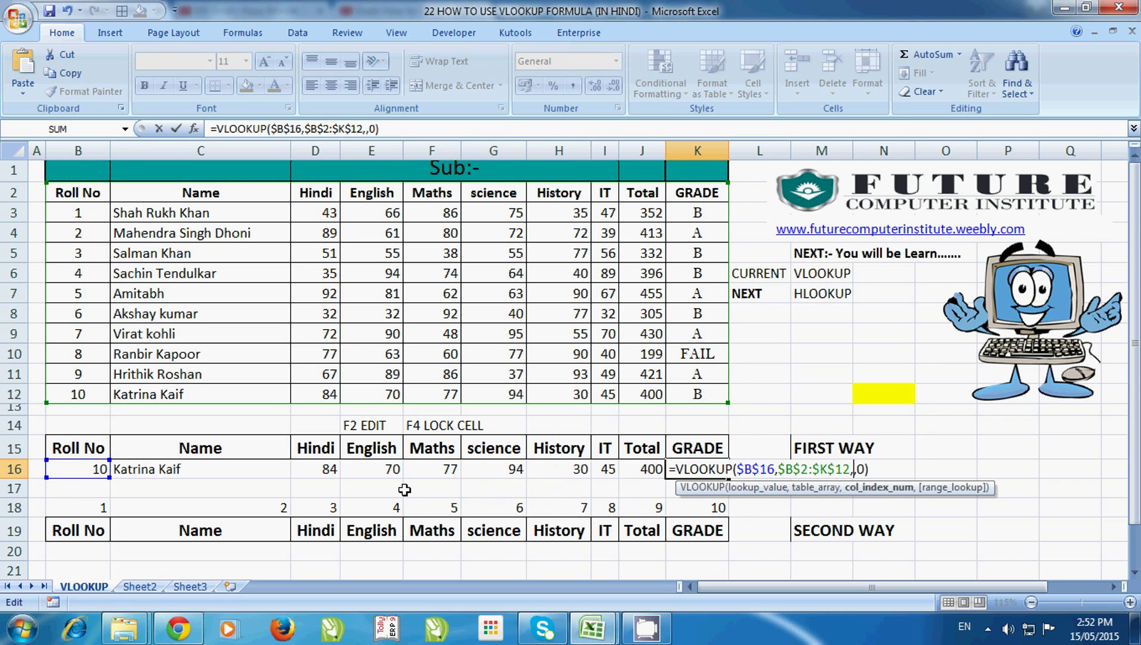
text(12,4,0)
click(405, 490)
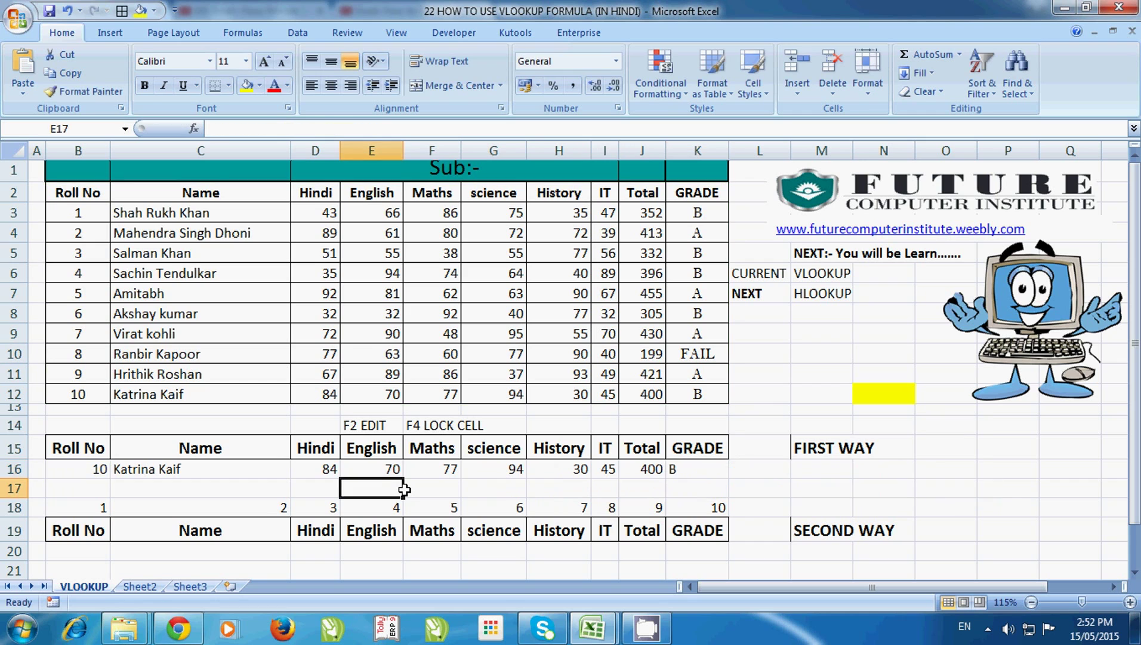
key(Up)
key(Left)
key(Left)
key(Left)
key(Left)
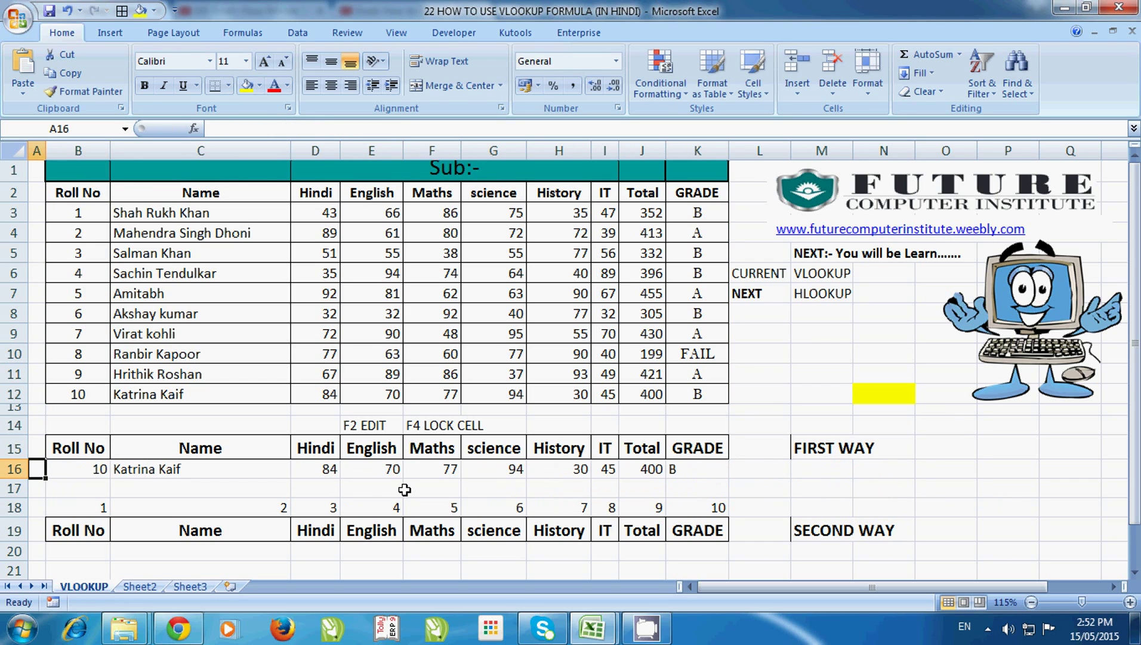
Enter roll number 8 in B16 so row 16 looks up Ranbir Kapoor.
key(Right)
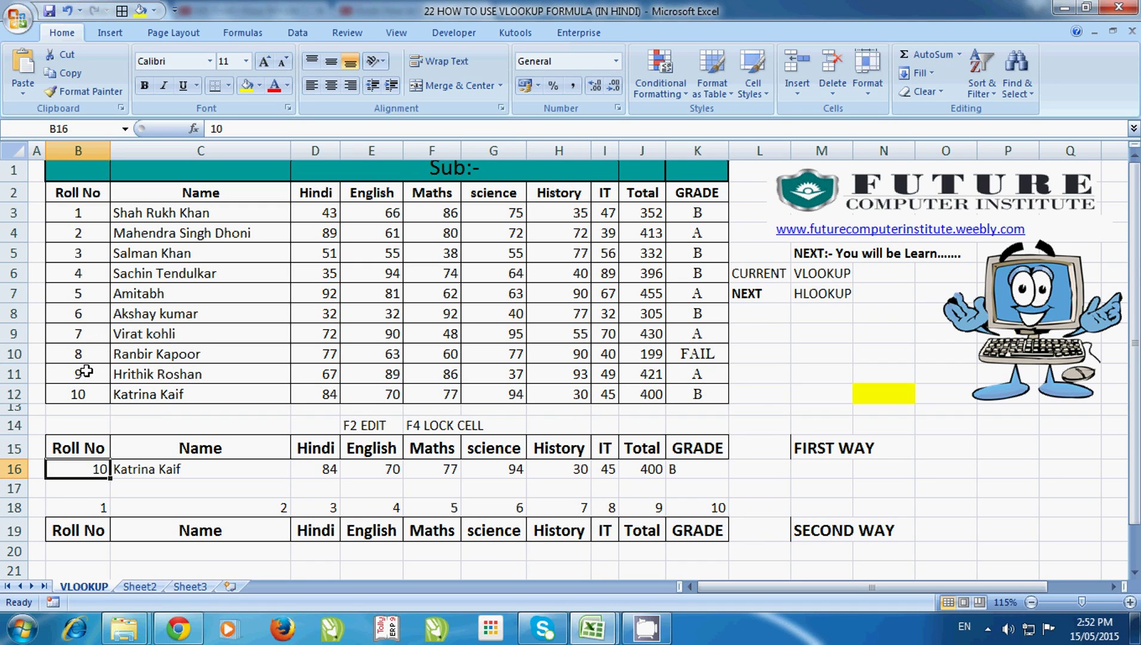
text(8)
key(Return)
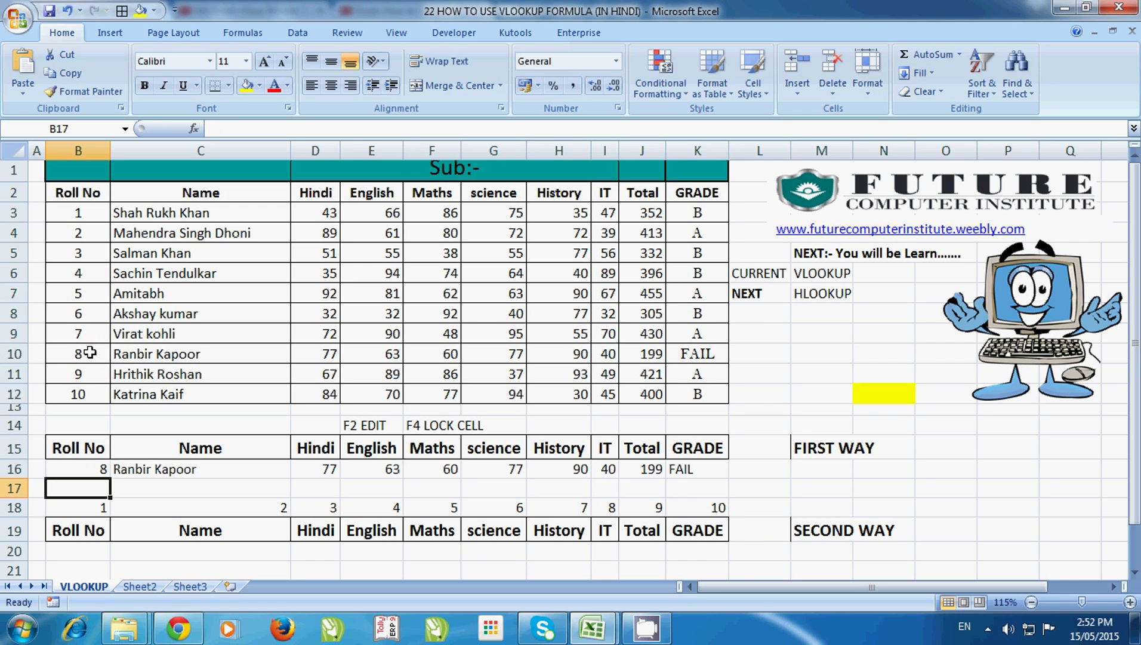
Compare K16's grade lookup with K10 and review row 16's results, total 199 and FAIL.
click(684, 470)
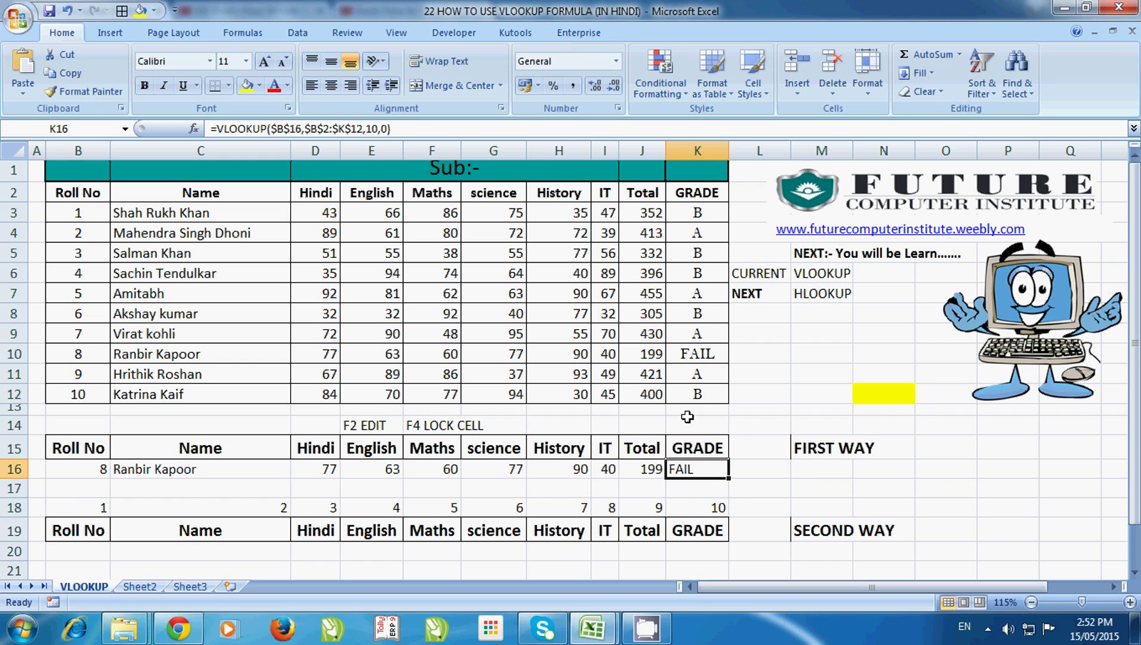
click(708, 355)
click(704, 475)
drag(107, 475, 653, 472)
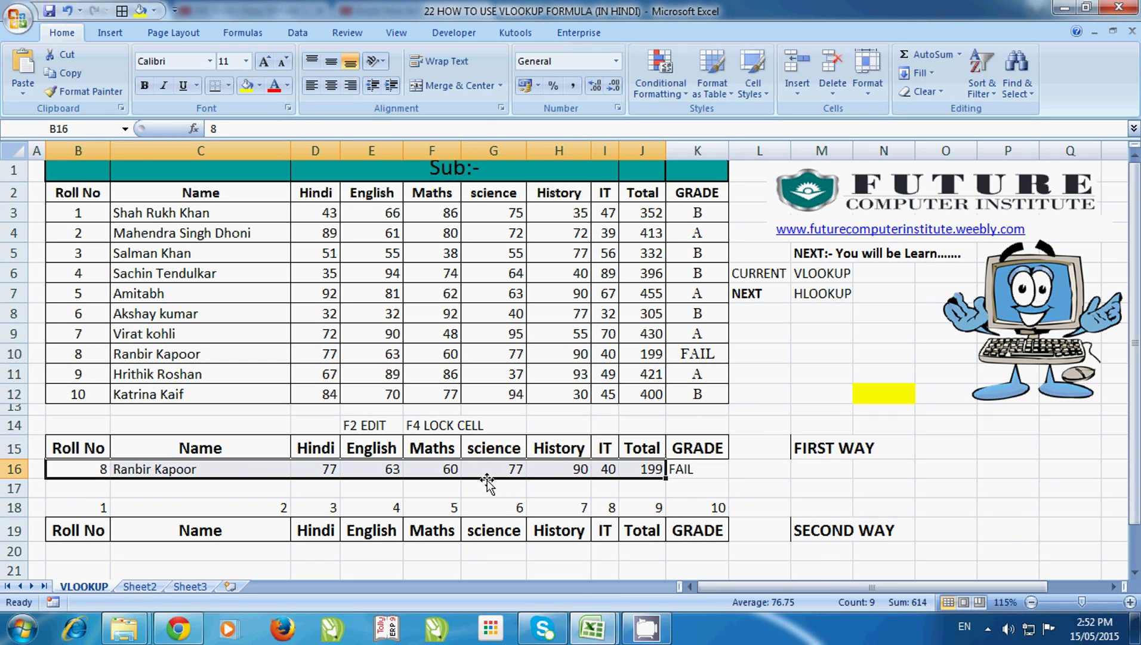
click(325, 504)
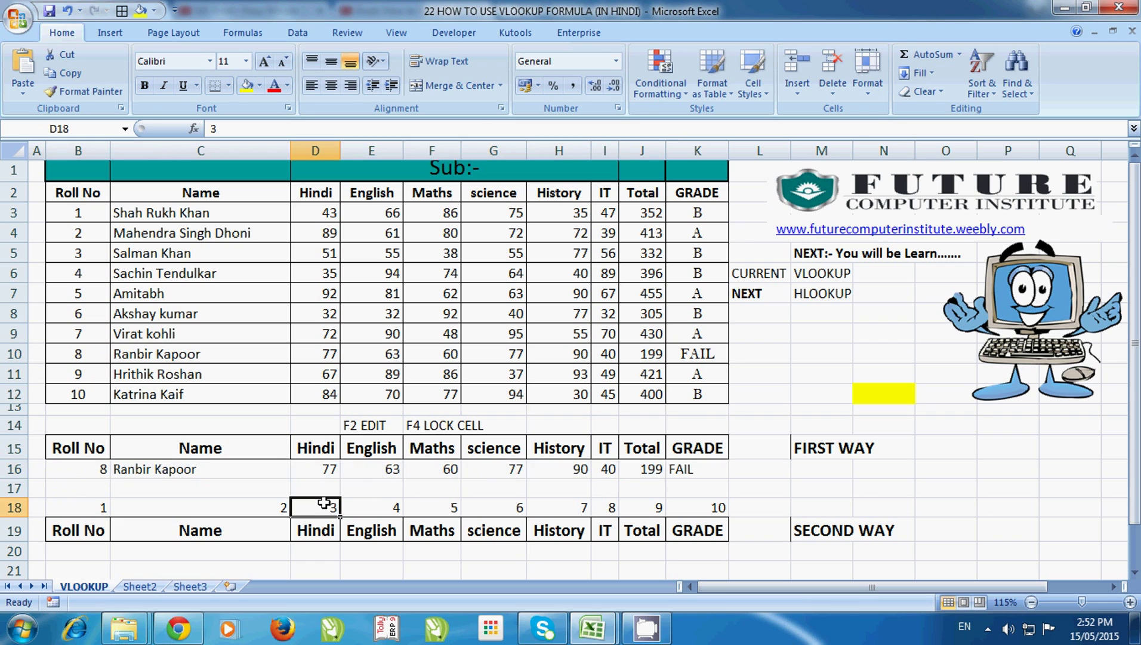
click(88, 471)
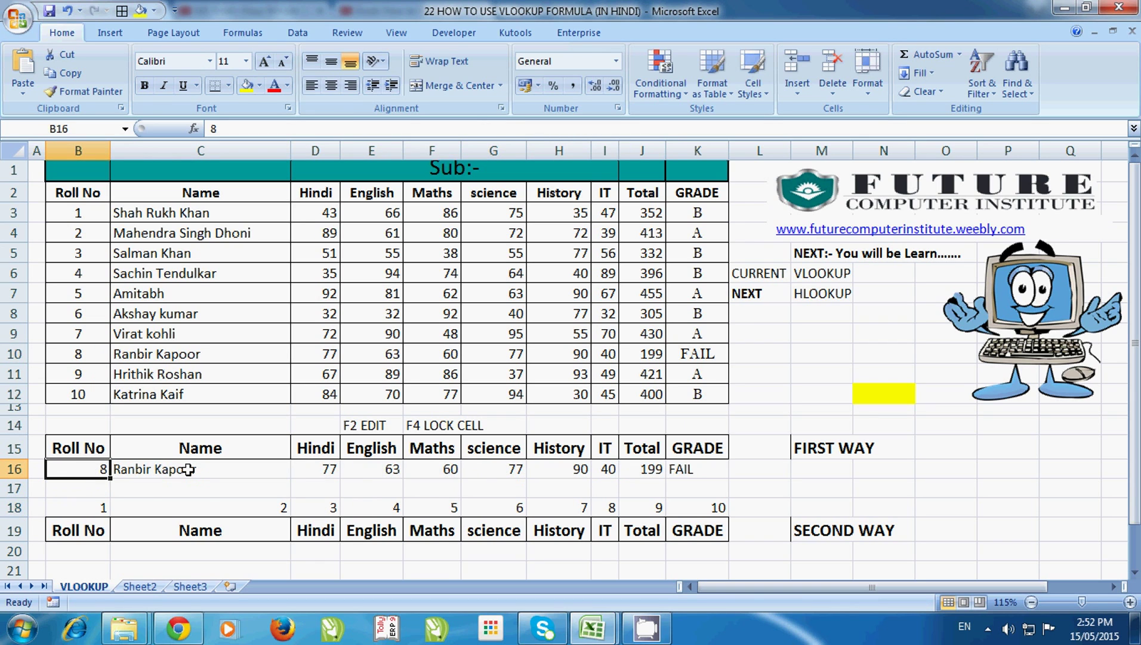
click(713, 473)
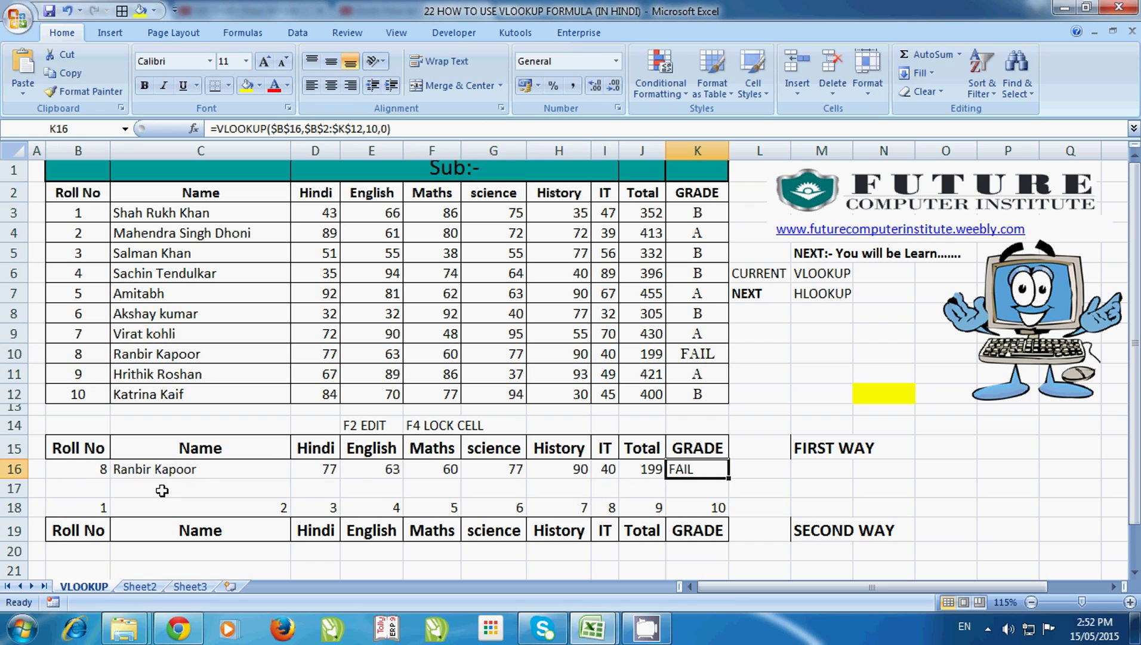
click(89, 471)
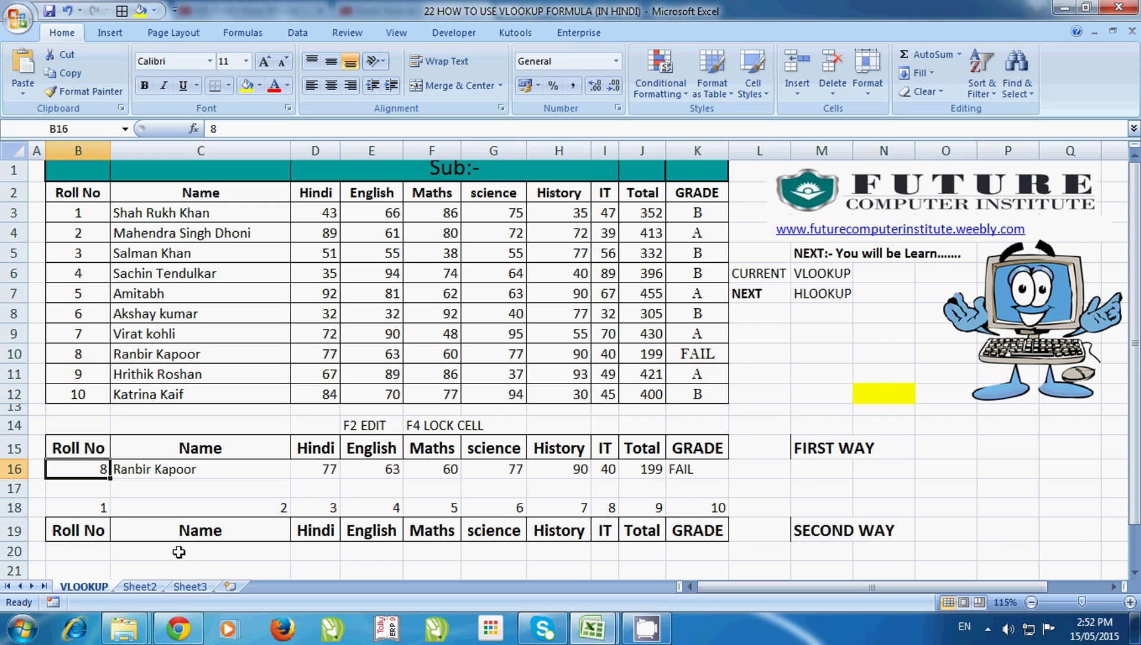
Start a VLOOKUP in C20 using the locked roll number $B$20 as lookup value.
click(179, 546)
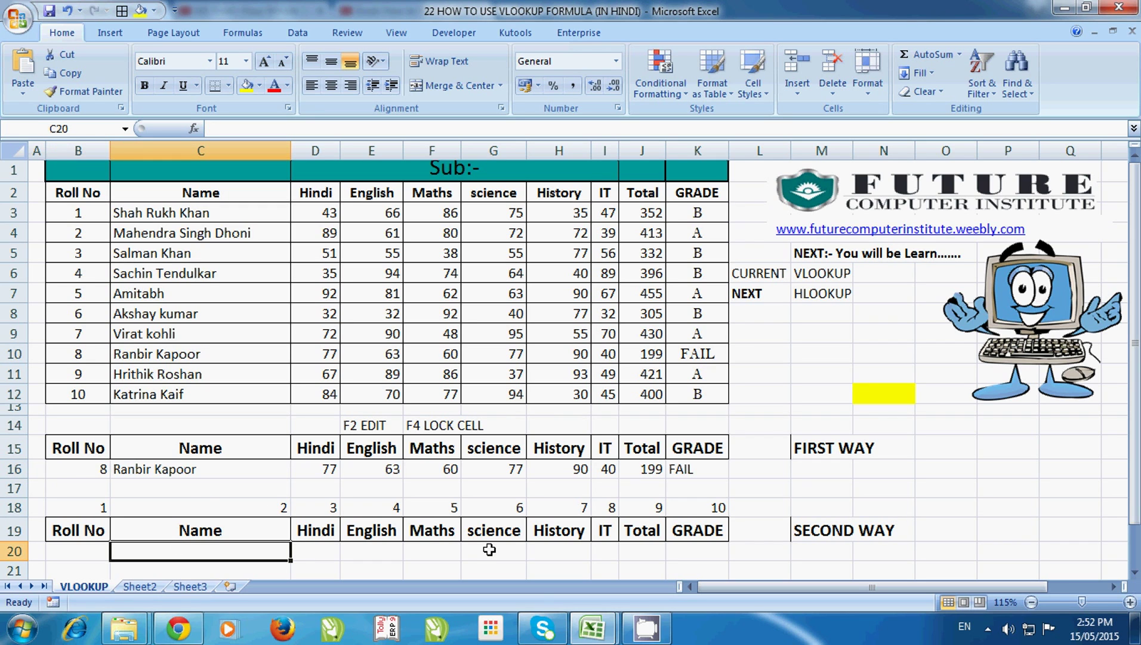
text(=)
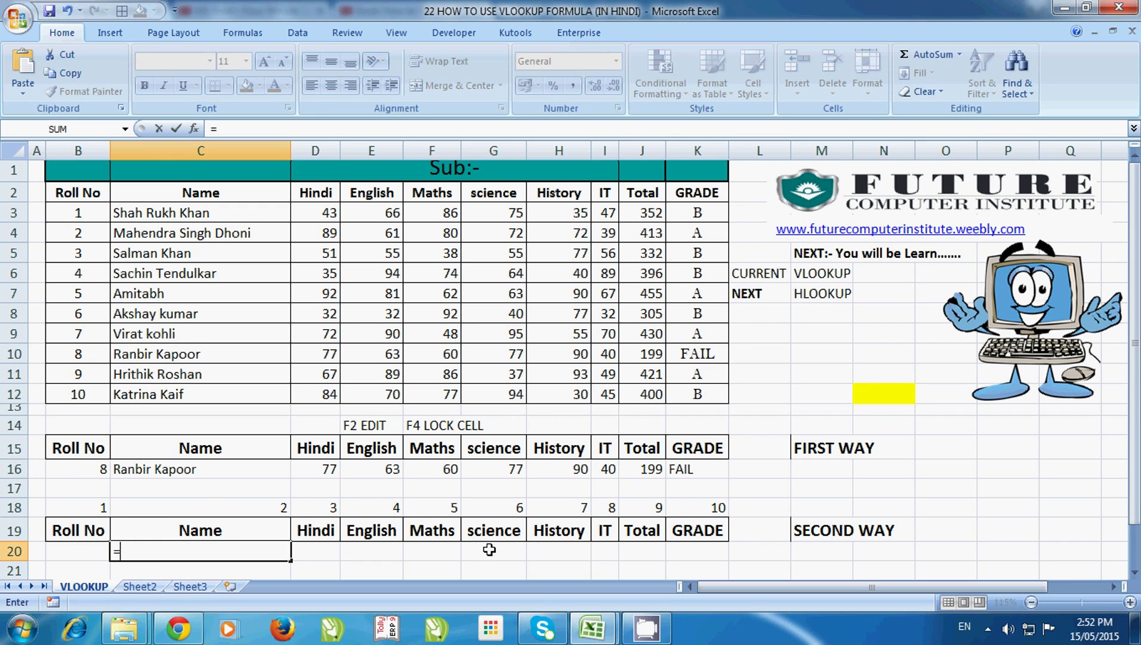
text(VL)
key(Tab)
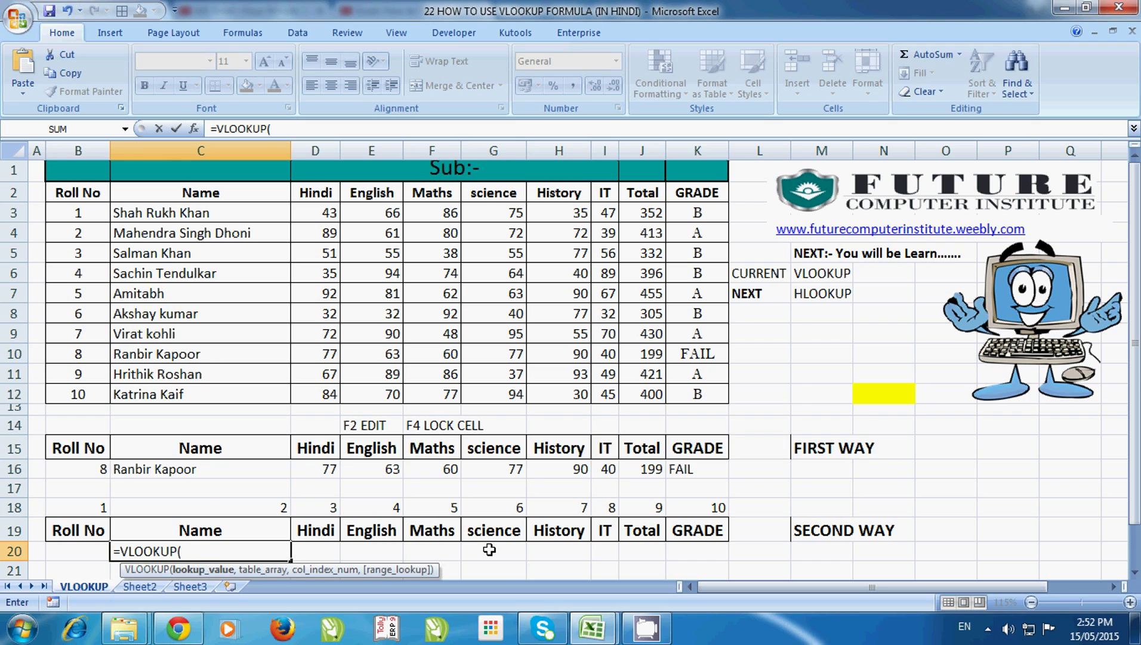
key(Left)
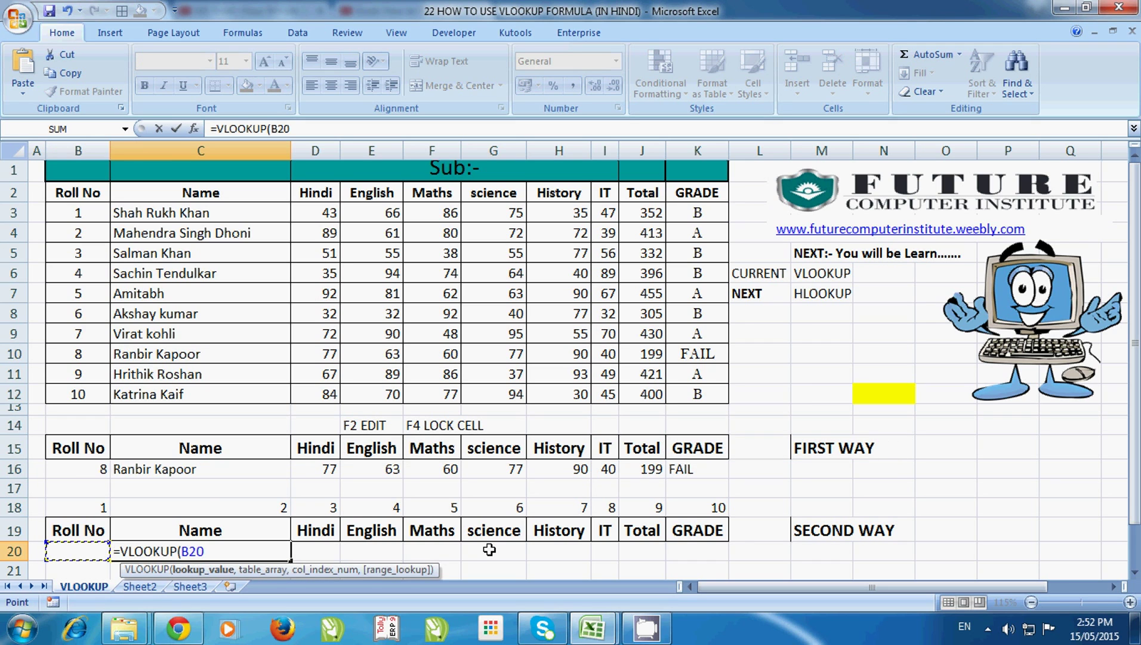
key(F4)
text($B$20,)
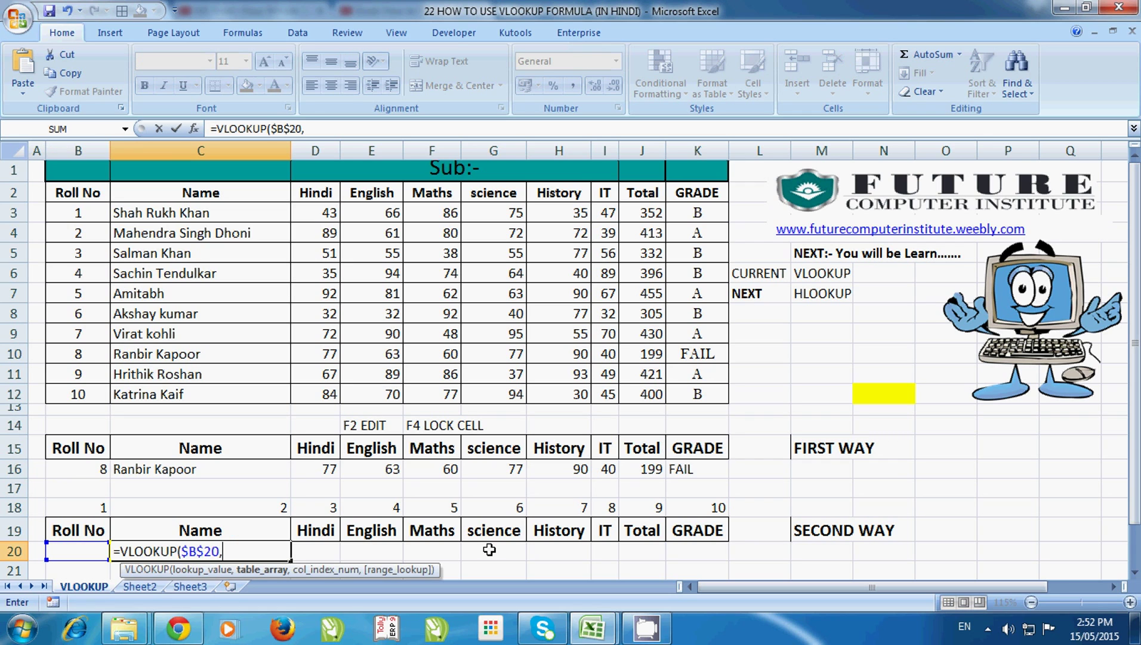
Finish it with locked table $B$2:$K$12, column number from C18, and exact match 0.
key(Up)
key(Up)
key(Up)
key(Up)
key(Left)
key(Up)
key(Up)
key(Up)
key(Up)
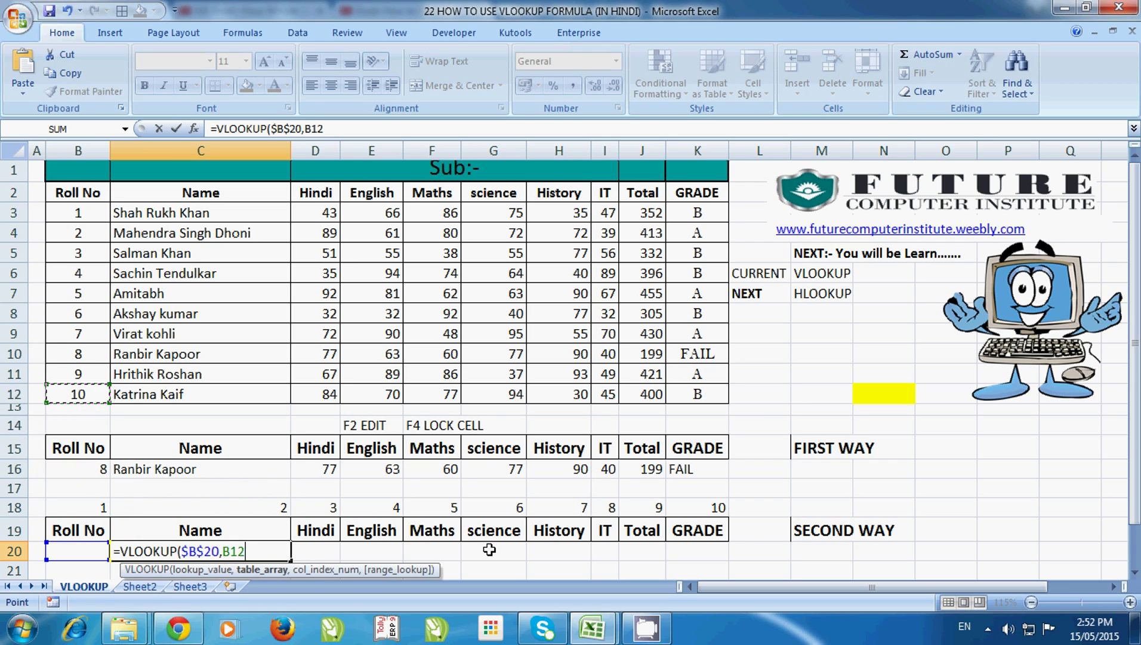
key(ctrl+shift+Up)
key(ctrl+shift+Right)
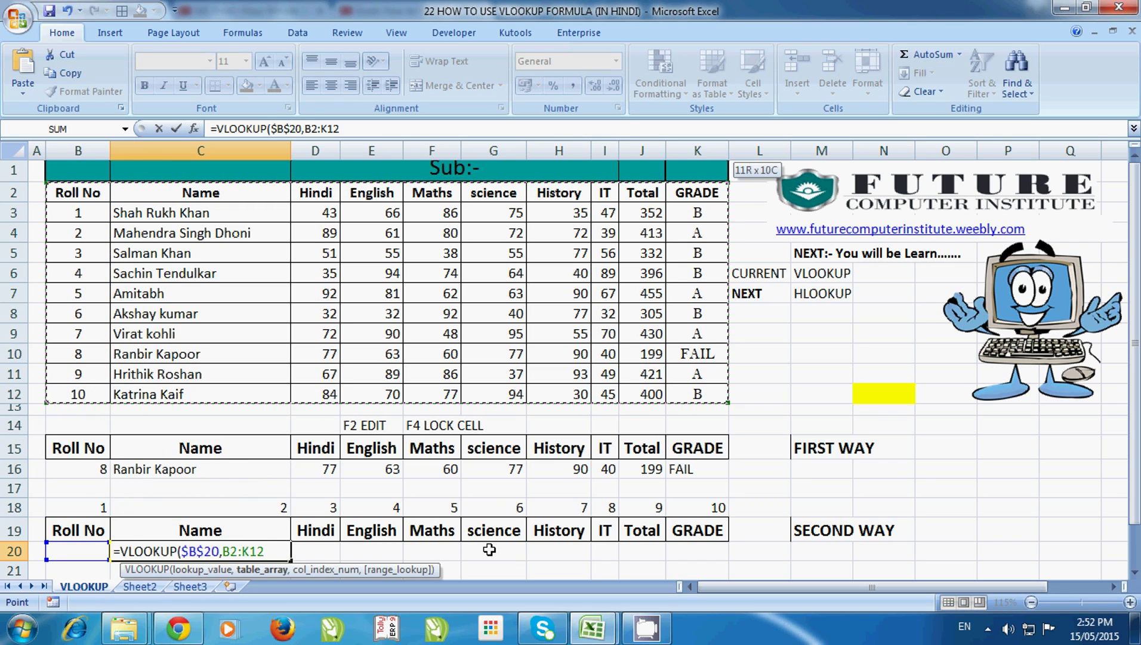
key(F4)
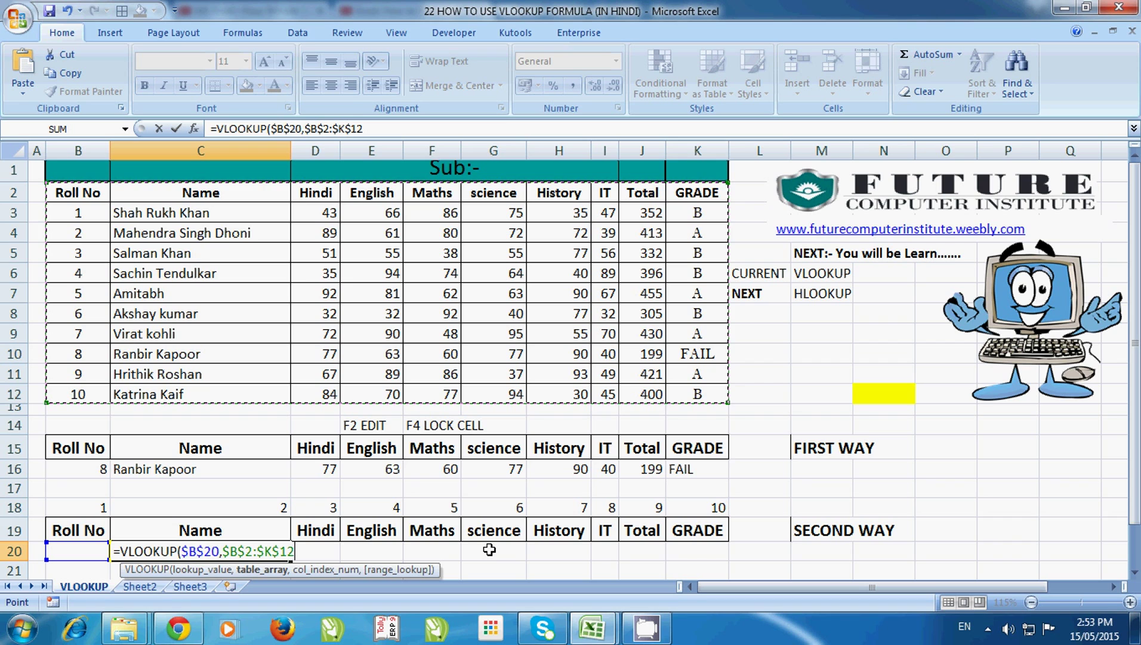
text(,)
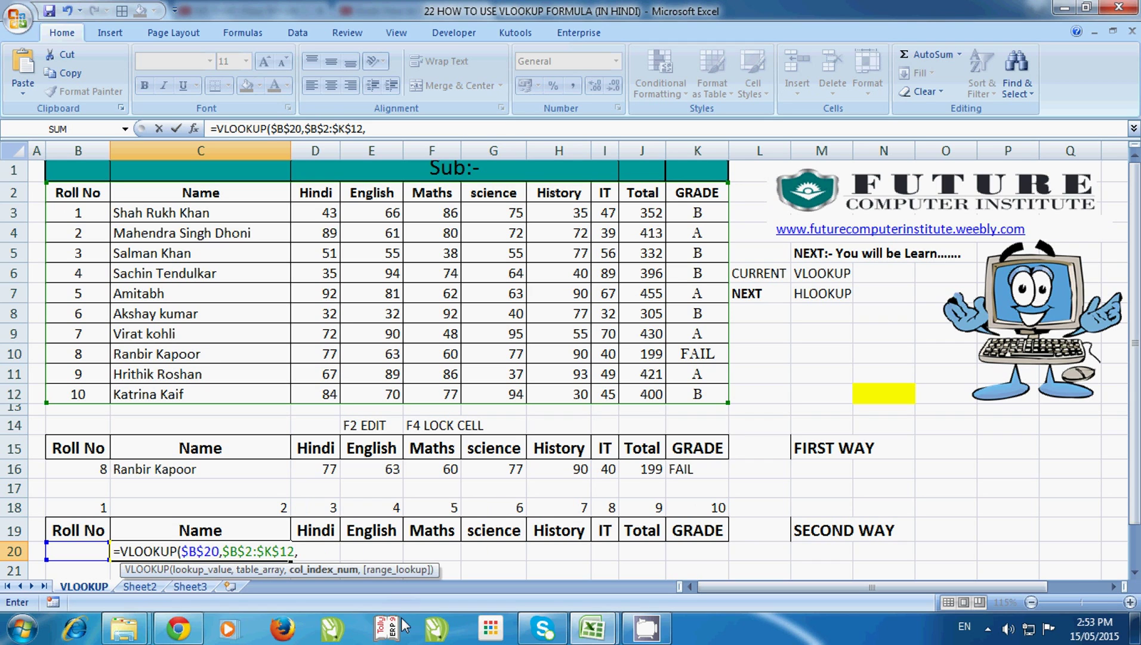
click(260, 509)
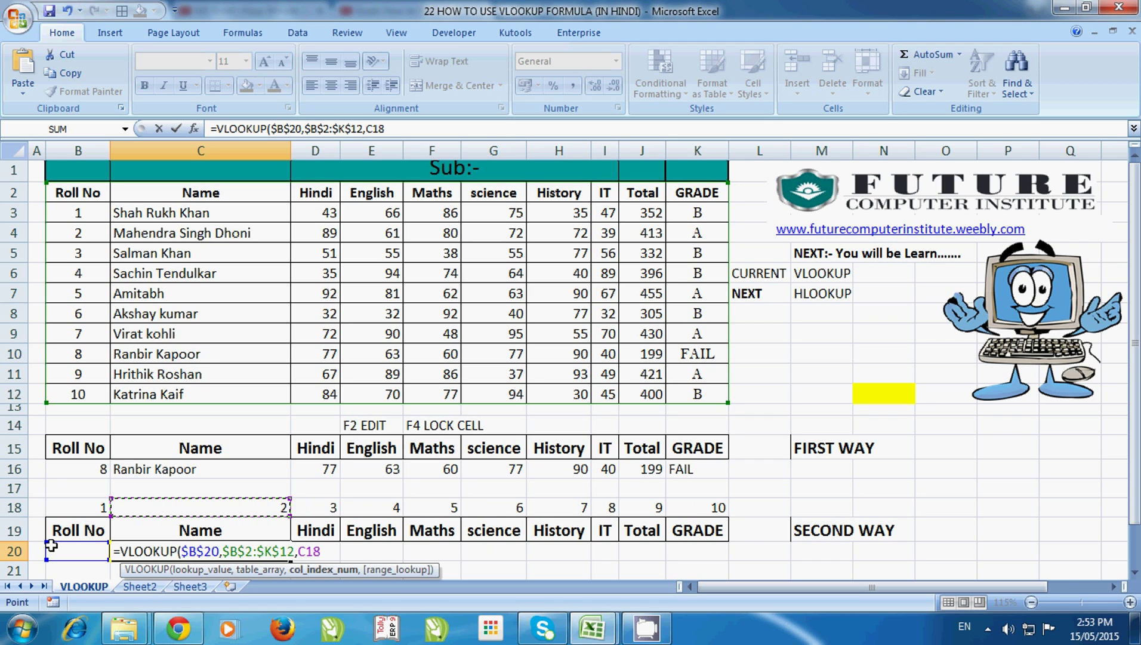
text(,0)
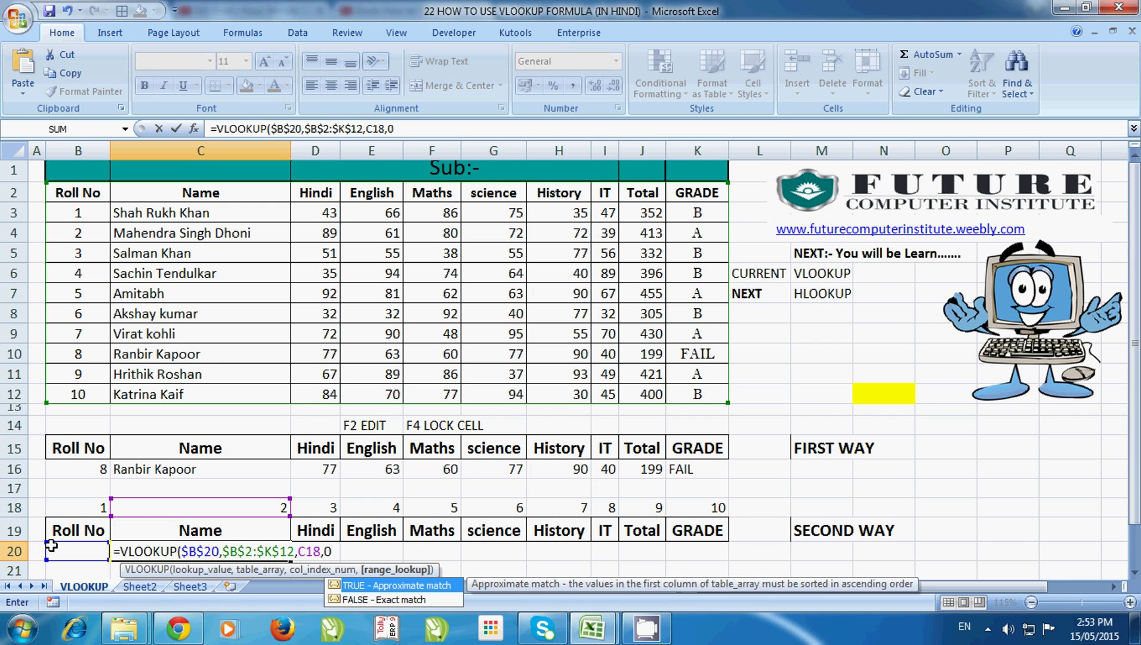
text())
key(Return)
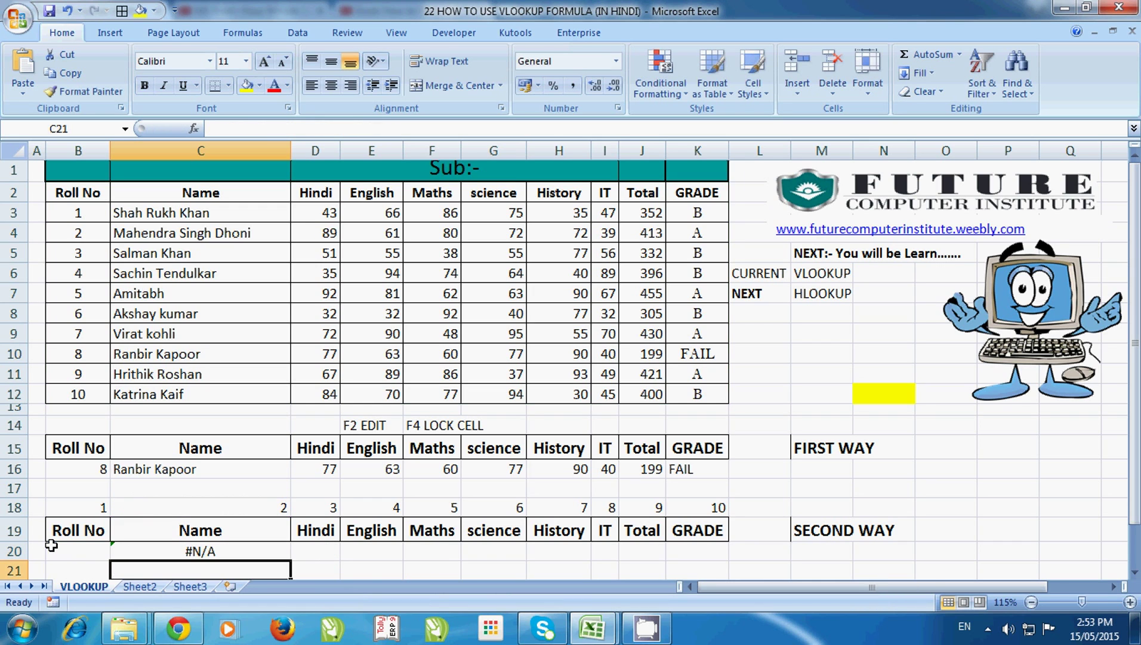
Enter roll number 8 in B20.
click(51, 545)
text(8)
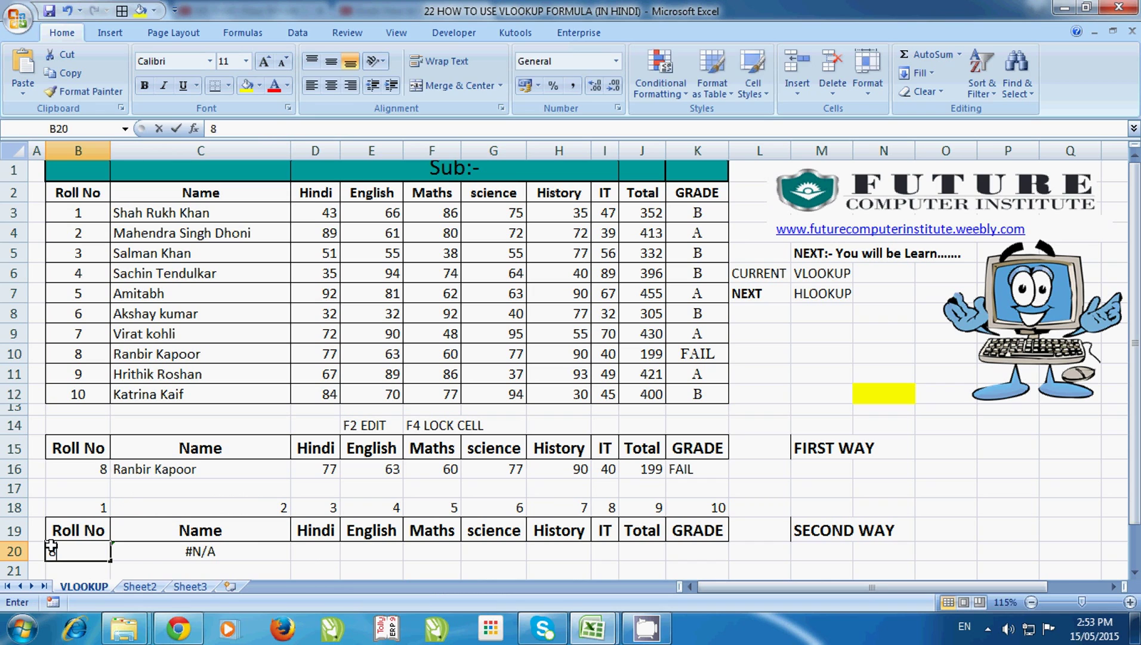
key(Return)
Copy the C20 lookup across to K20 and check J20's column reference.
key(Right)
key(Up)
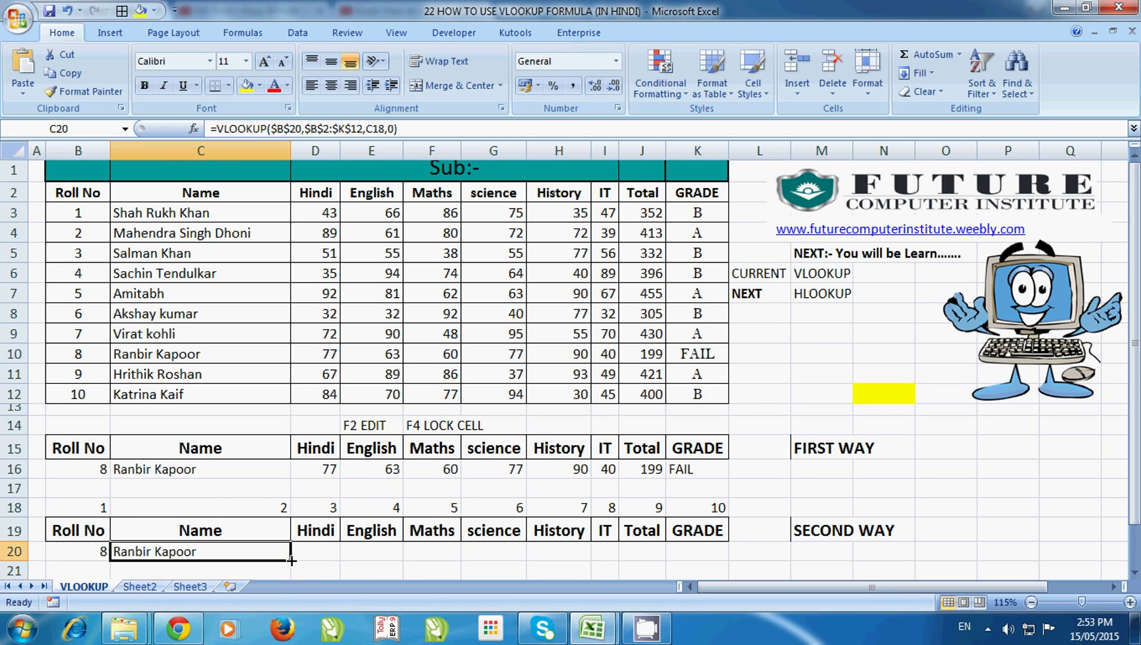
drag(291, 560, 710, 553)
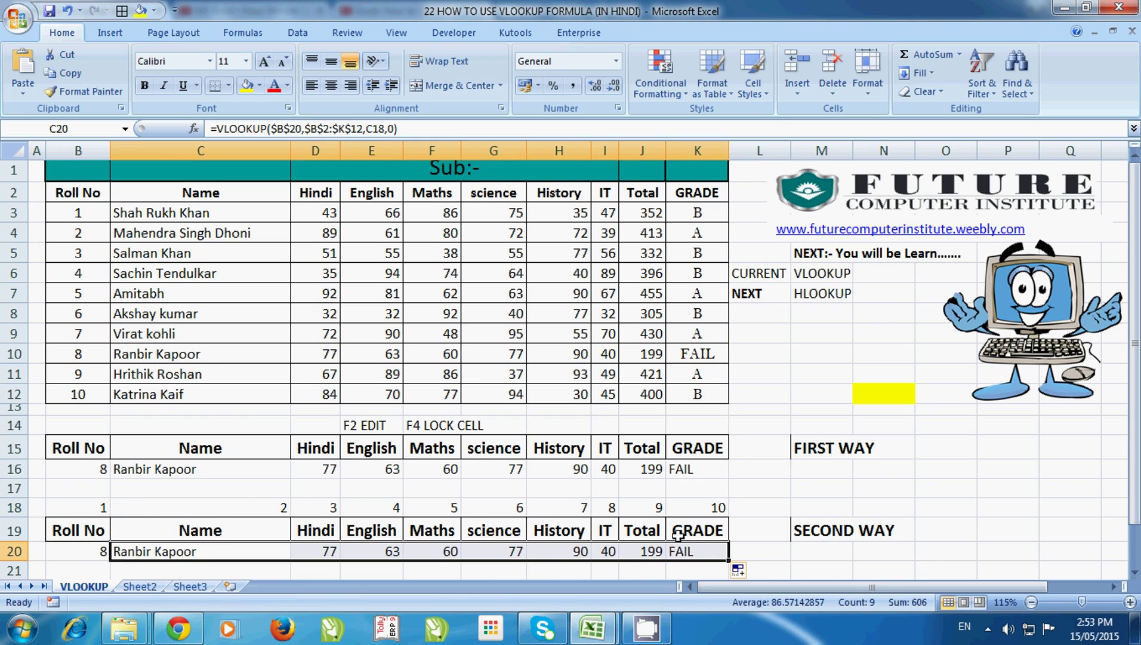
double_click(647, 551)
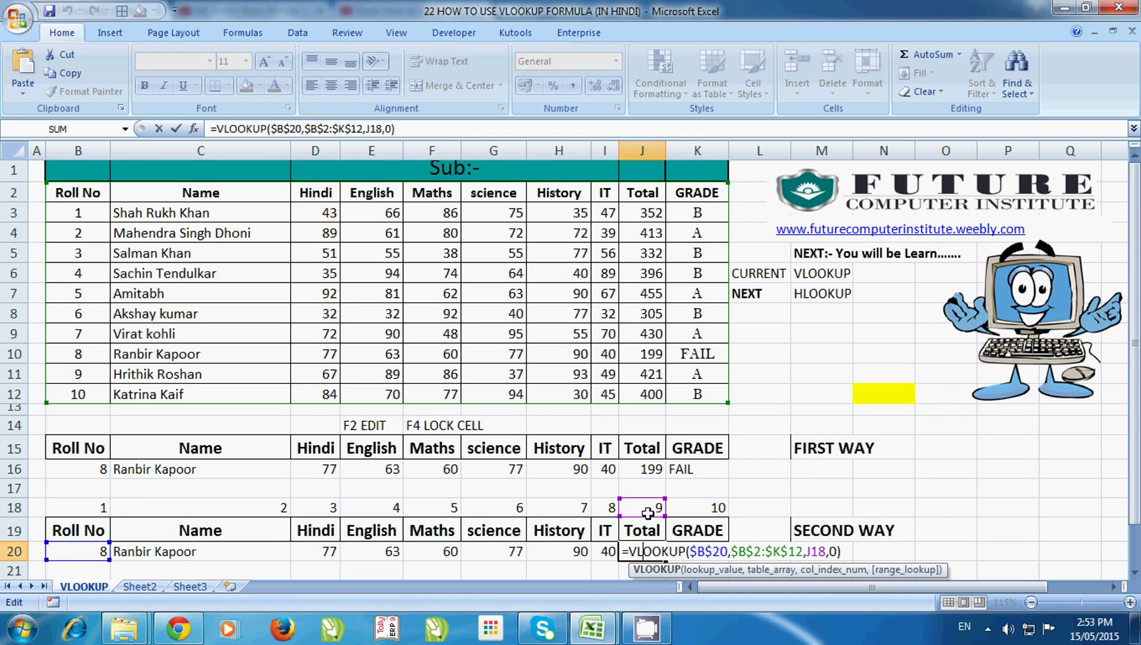
key(Return)
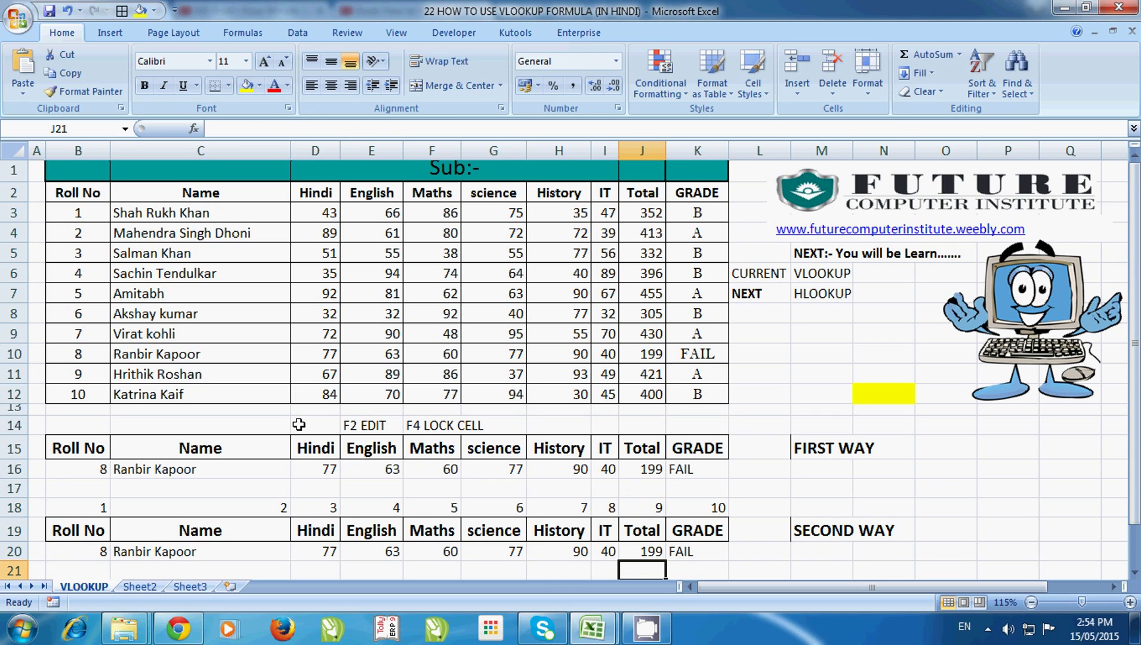
Fill cell N14 with yellow.
click(890, 431)
click(246, 85)
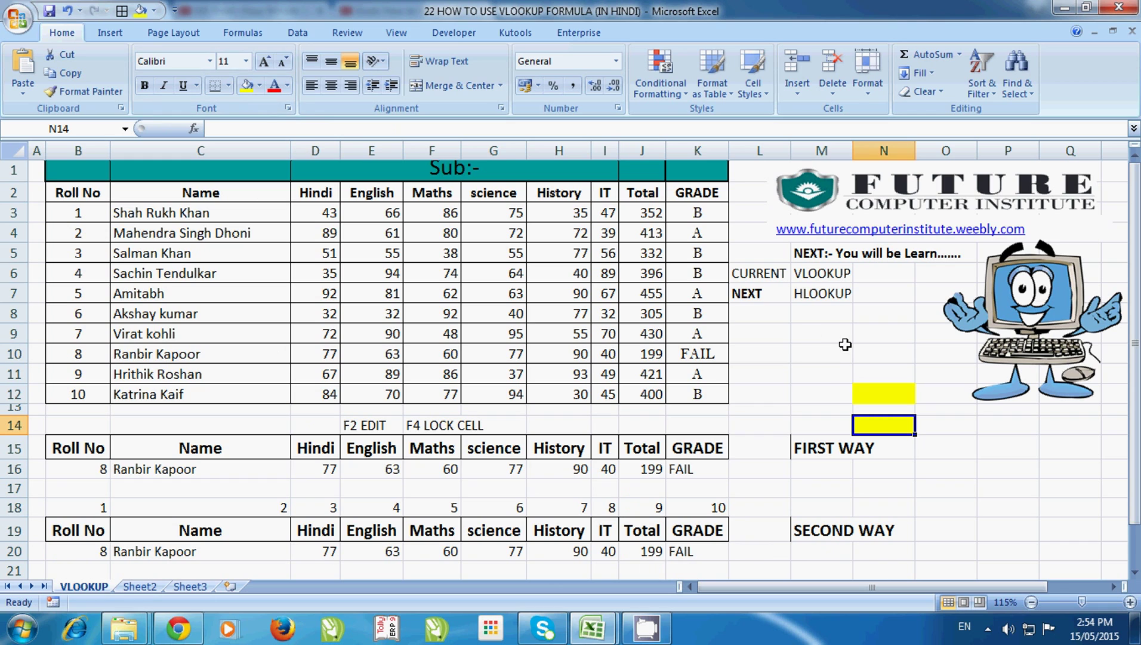
click(819, 374)
Point out topics VLOOKUP in M6 and HLOOKUP in M7, then bring up the institute website in Chrome.
click(812, 276)
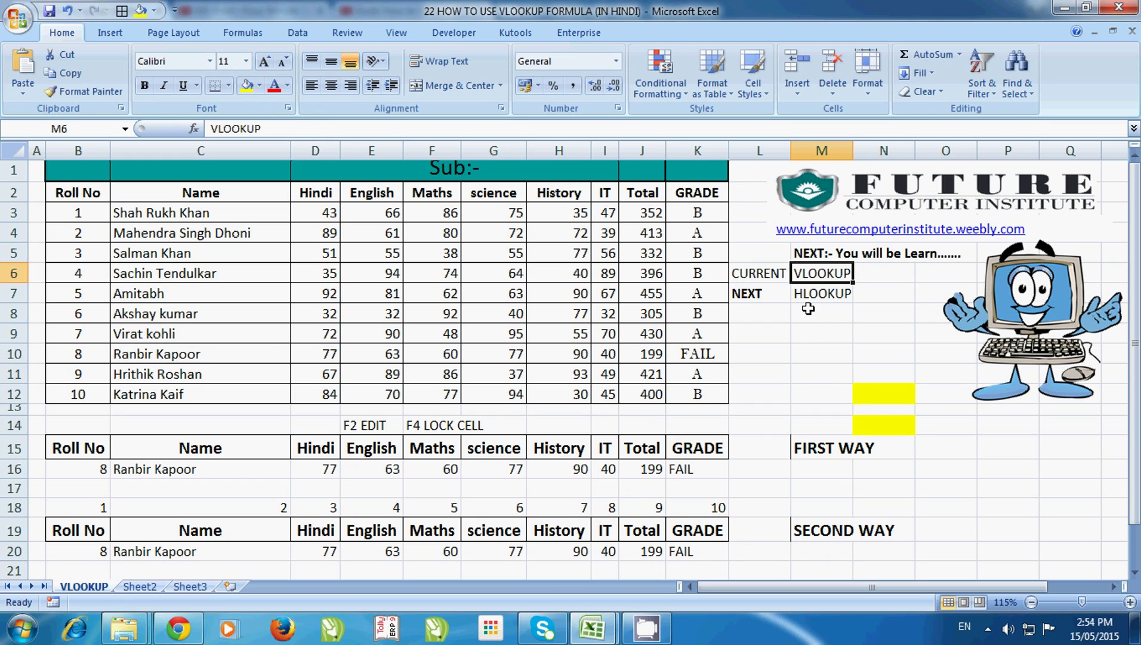
click(834, 292)
click(887, 424)
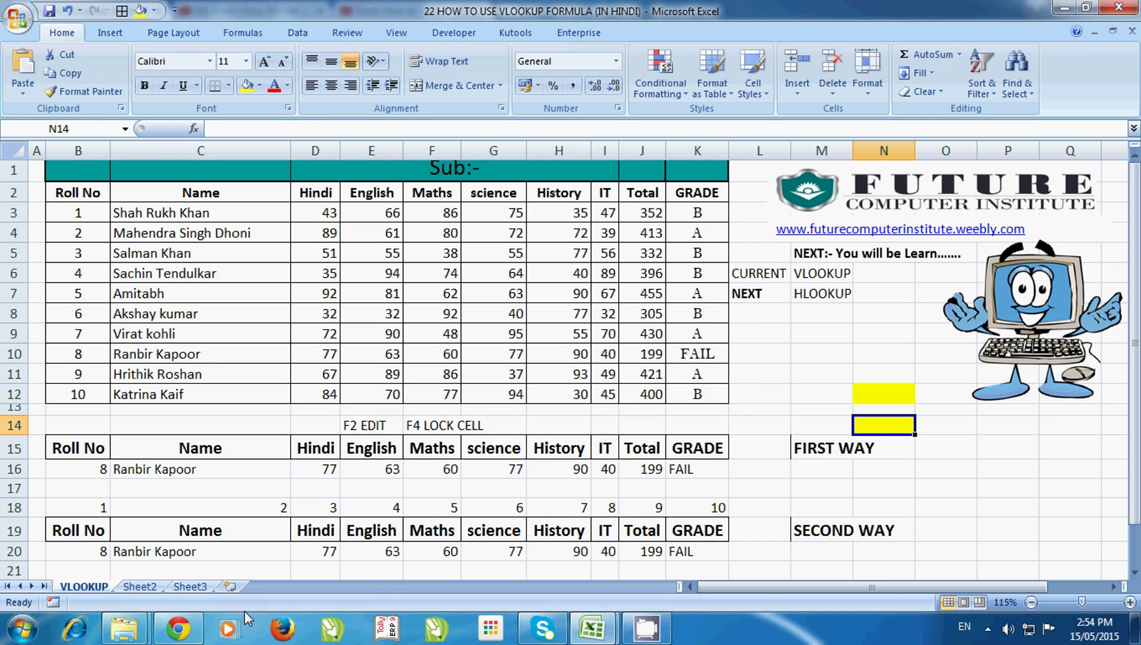
click(178, 628)
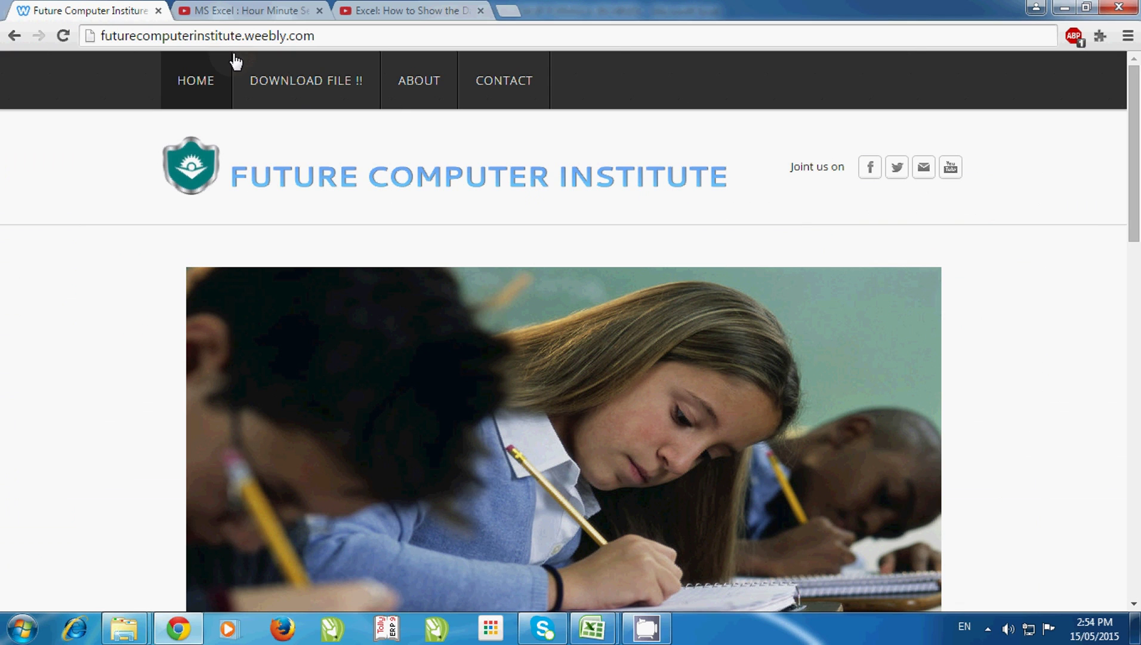
mouse_move(306, 80)
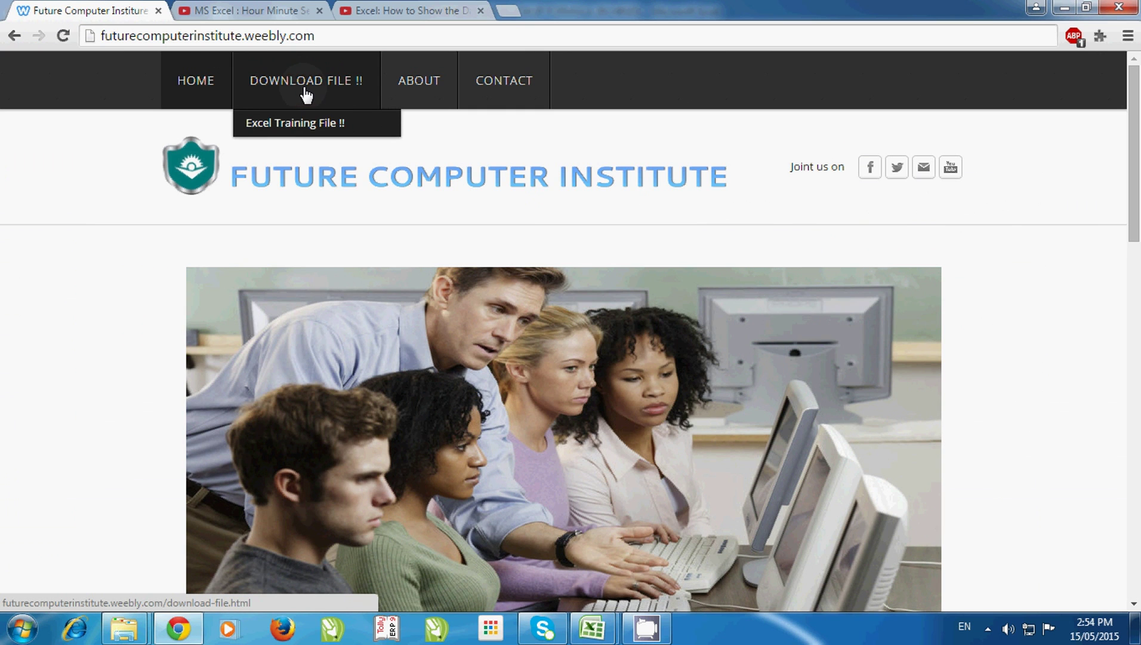
Open the Excel Training File download page and scroll down through the file list.
click(284, 124)
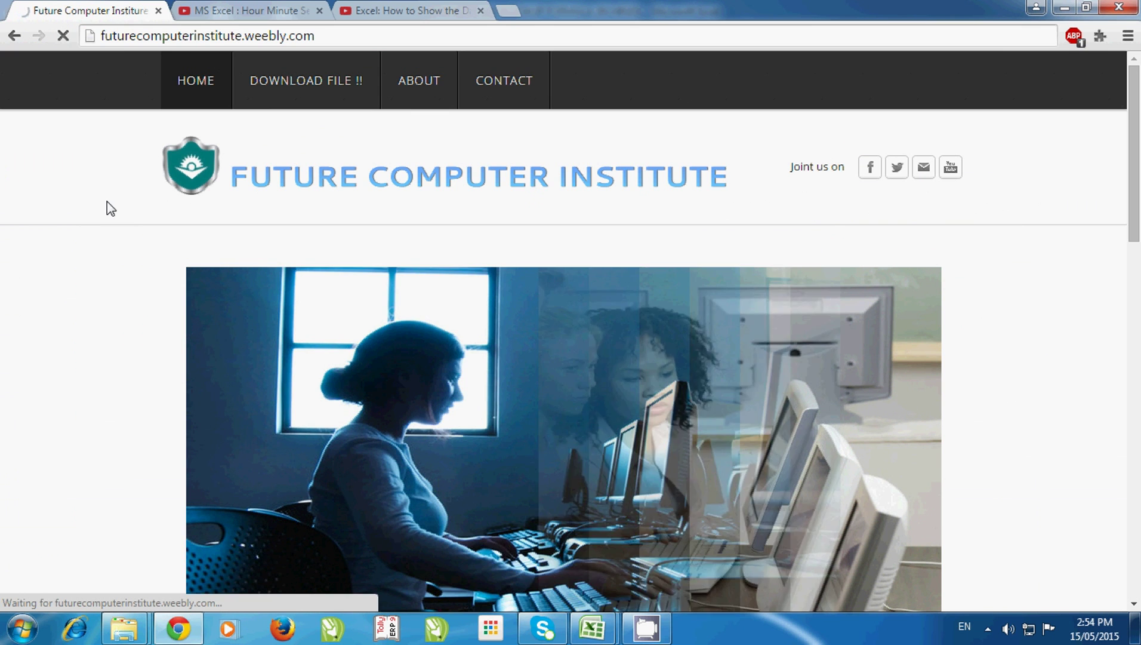
scroll(93, 206, down, 5)
scroll(93, 206, down, 2)
scroll(93, 206, up, 7)
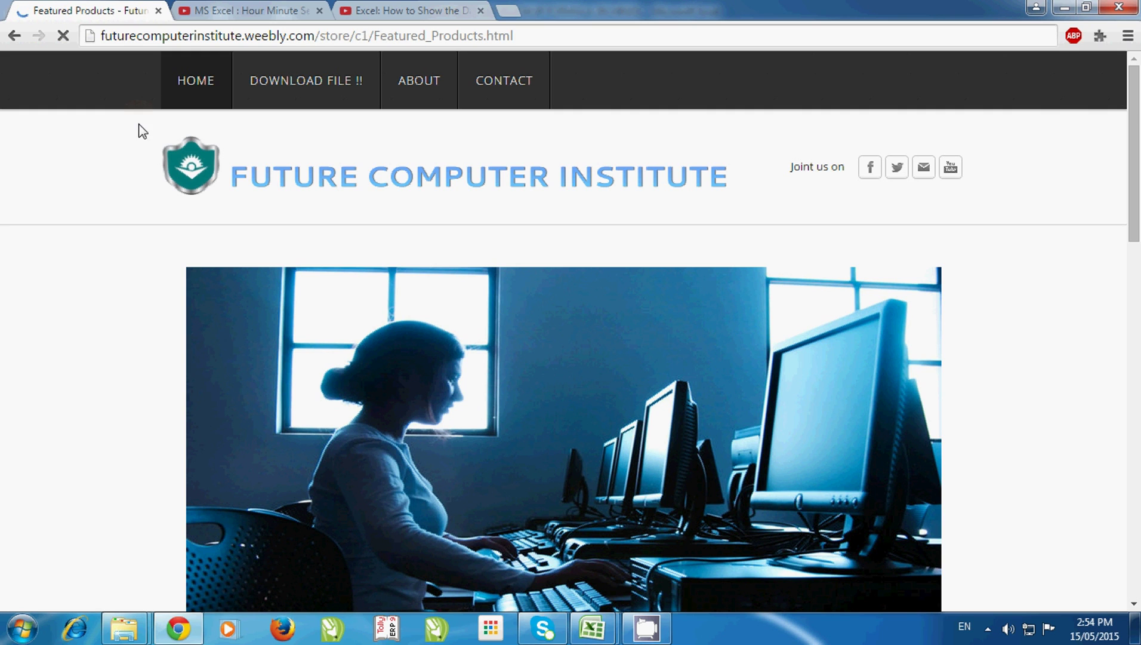
scroll(167, 304, down, 3)
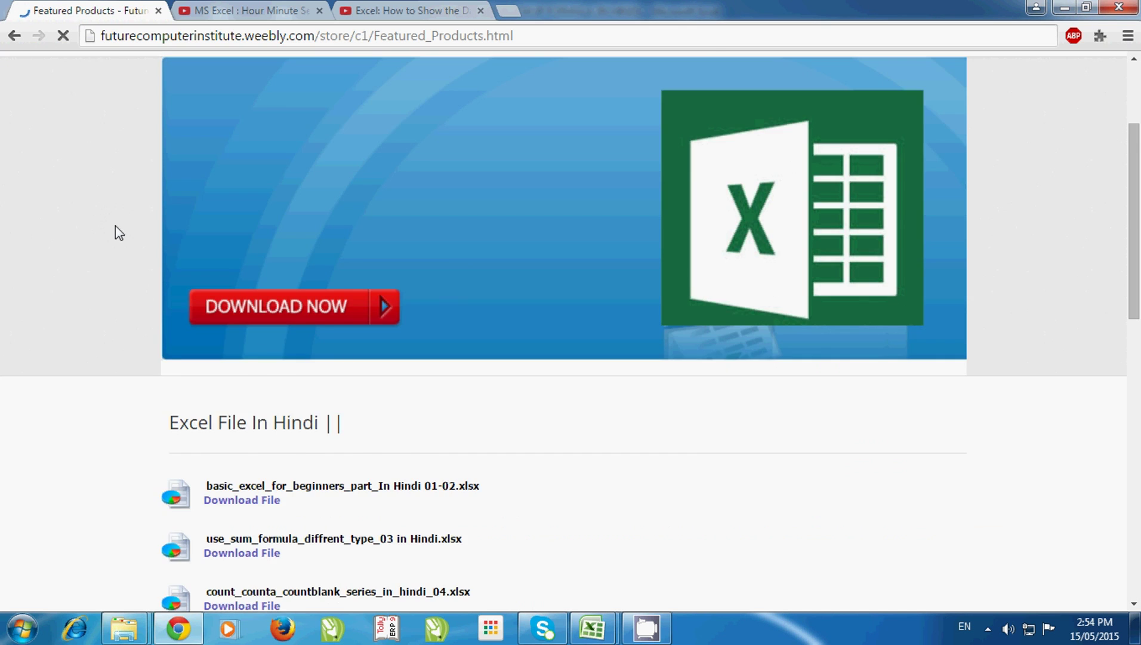
scroll(114, 231, down, 2)
scroll(143, 343, down, 4)
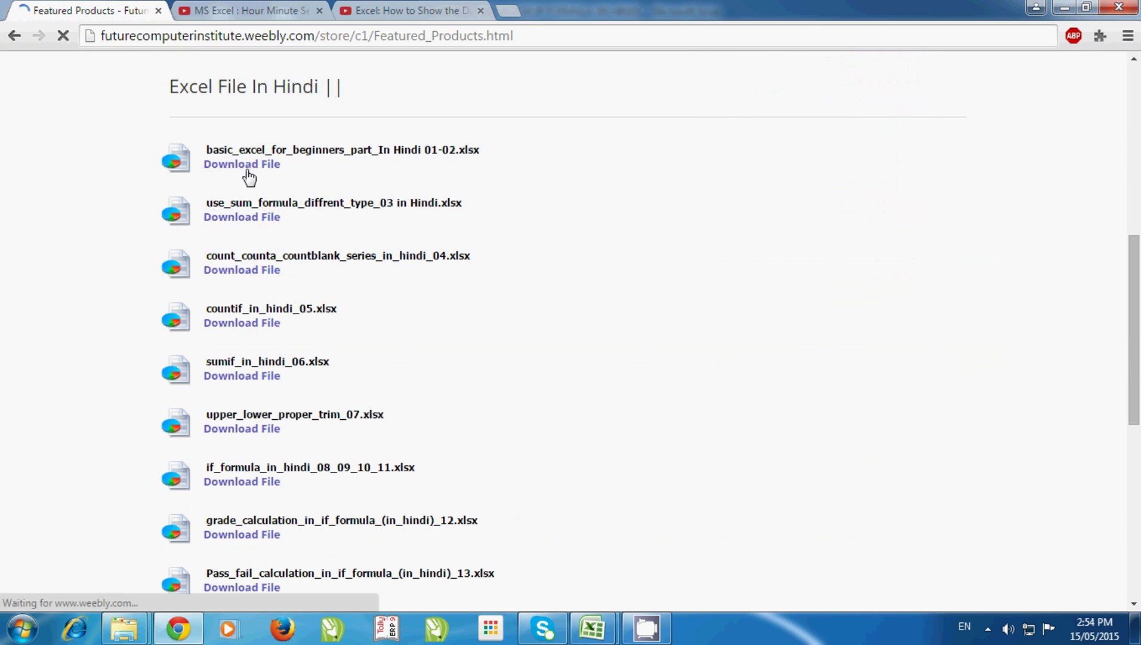
scroll(249, 177, down, 2)
scroll(263, 227, down, 2)
scroll(281, 283, down, 5)
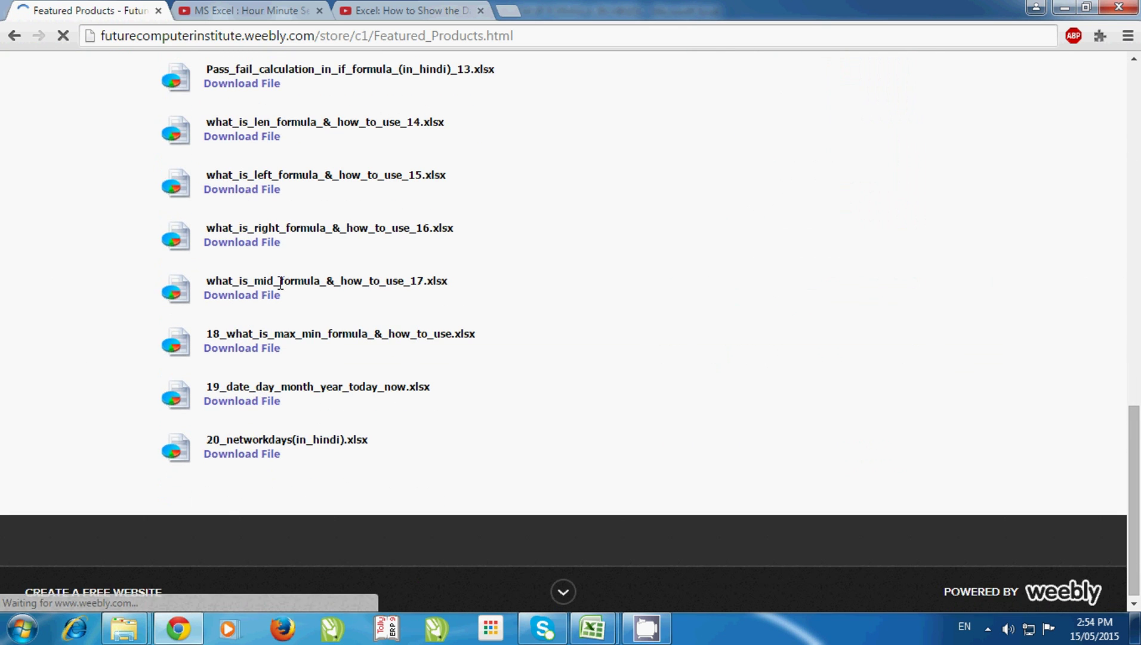
Scroll back to the top, then return to the Excel workbook and select O14.
scroll(364, 232, up, 1)
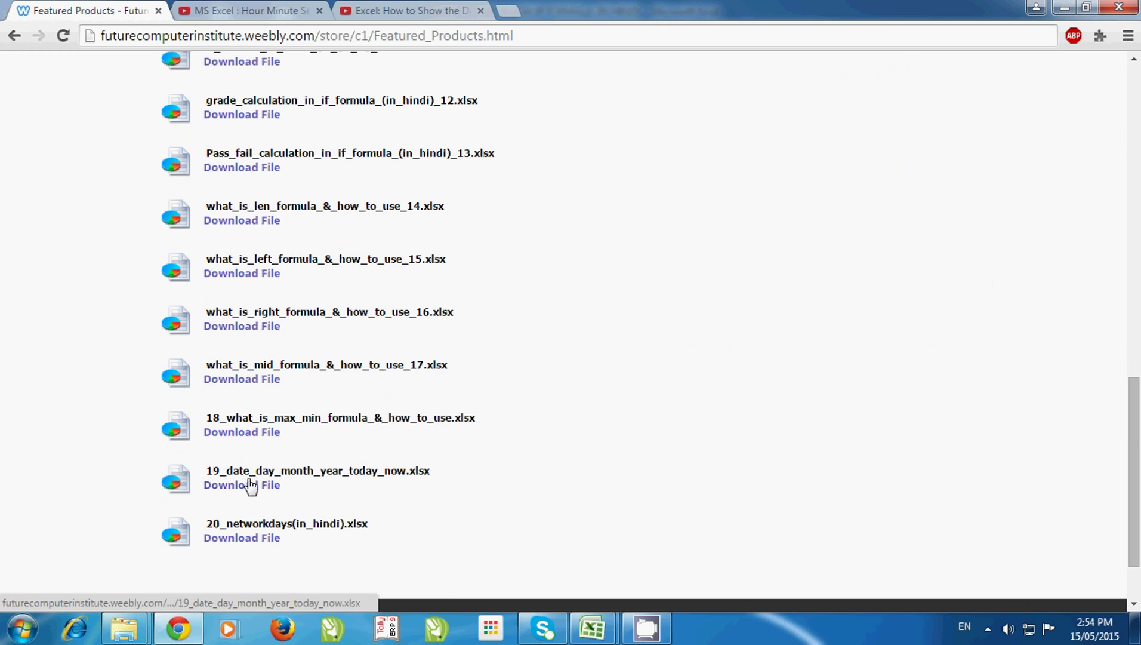
scroll(227, 497, up, 5)
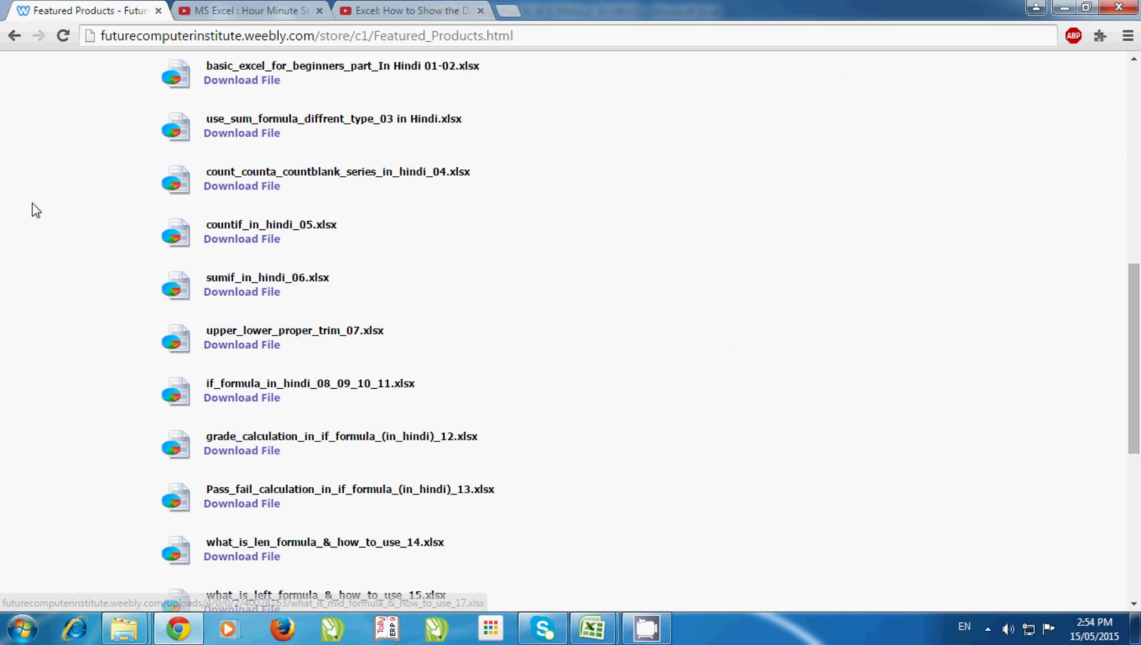
scroll(36, 211, up, 5)
scroll(33, 209, up, 4)
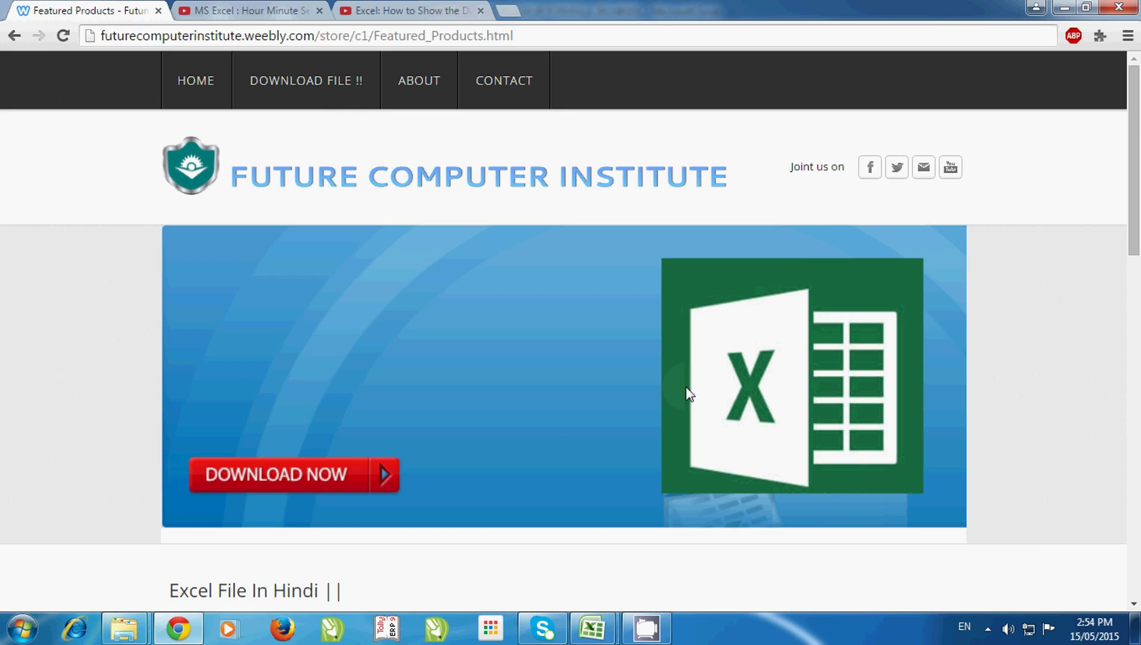
key(alt+Tab)
click(956, 434)
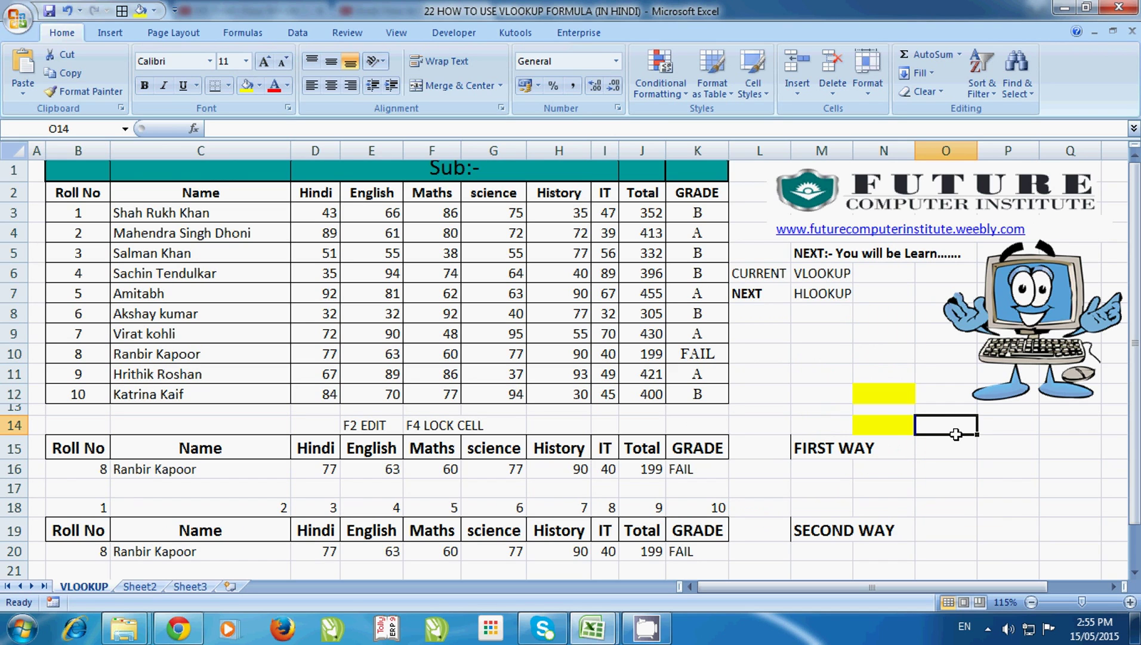
Bring up CamStudio from the hidden tray icons and move its window left.
click(988, 627)
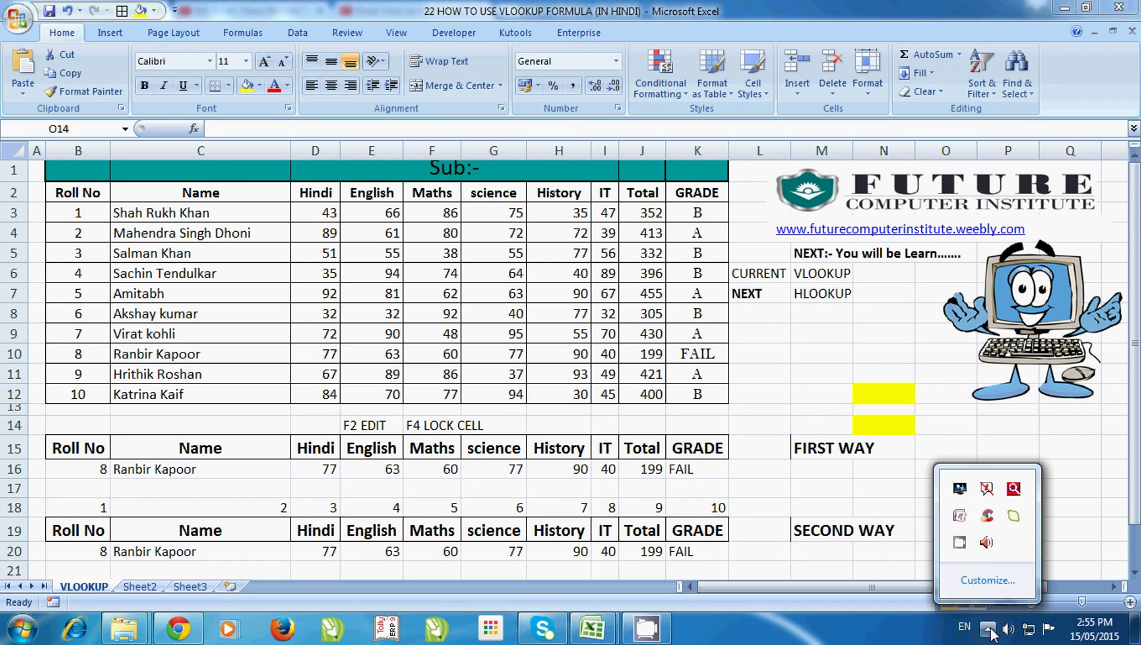
click(959, 516)
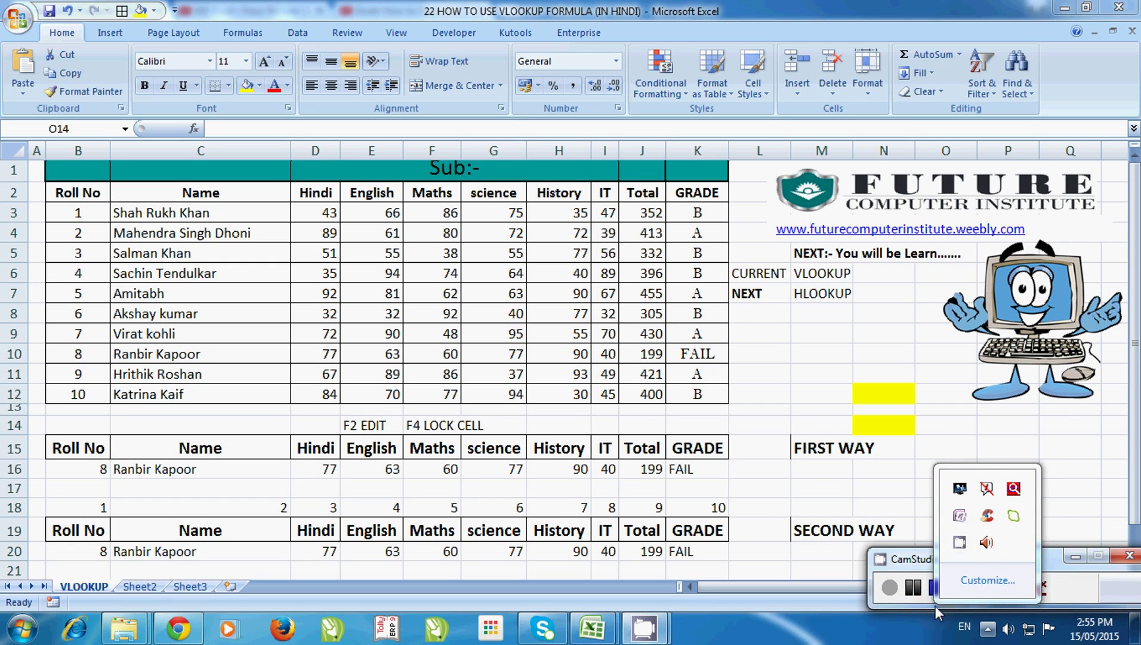
drag(907, 558, 843, 570)
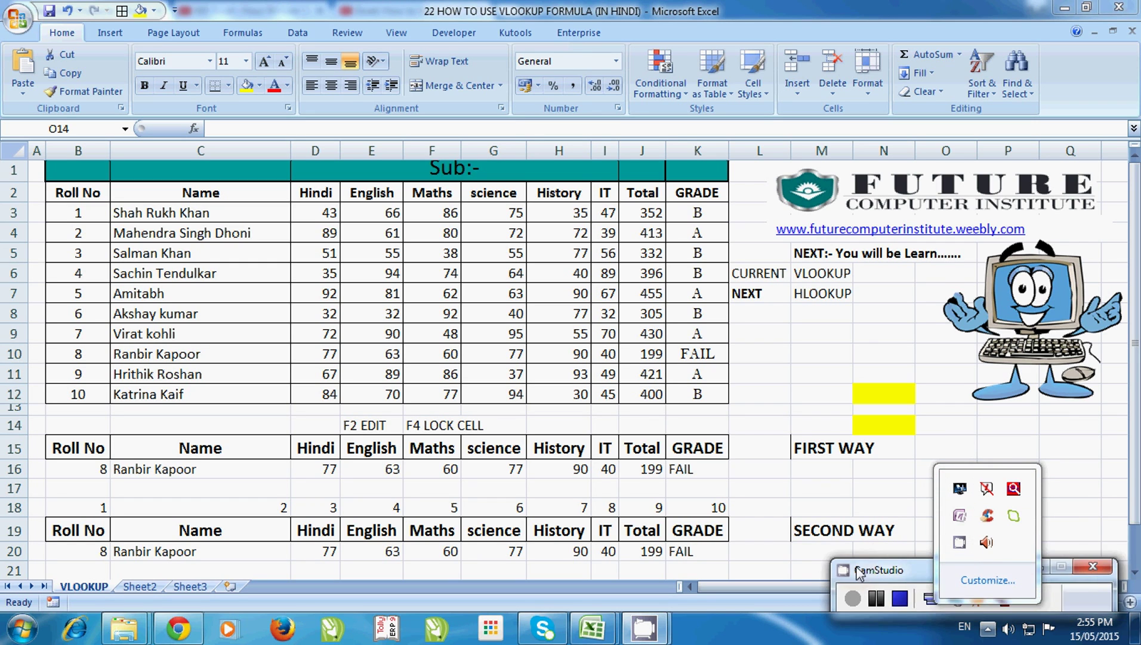